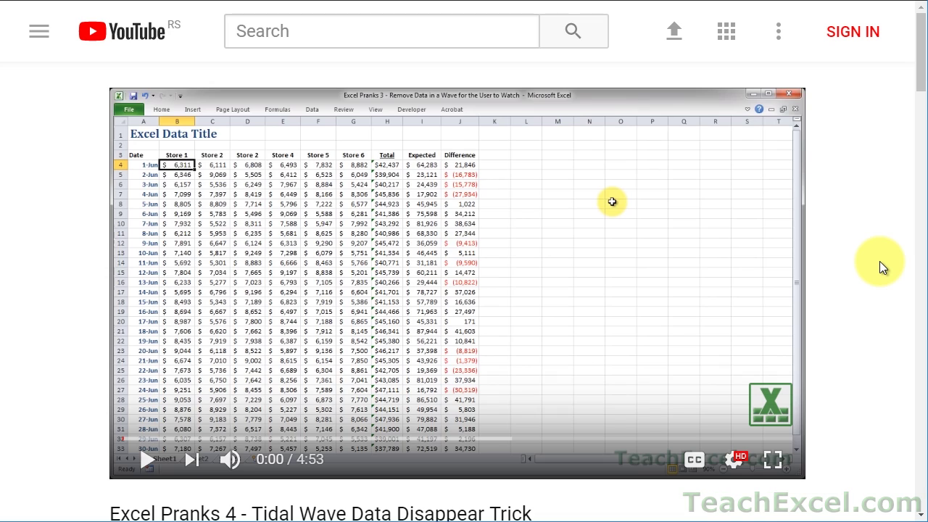
# Open the description link, then like the video, subscribe to TeachExcel and enable all notifications.
pyautogui.scroll(-5, 880, 261)
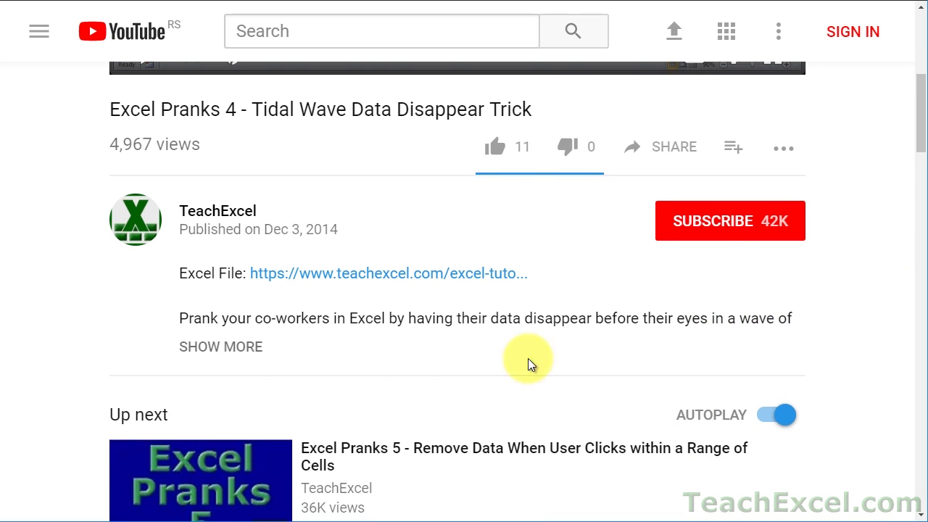
pyautogui.click(326, 284)
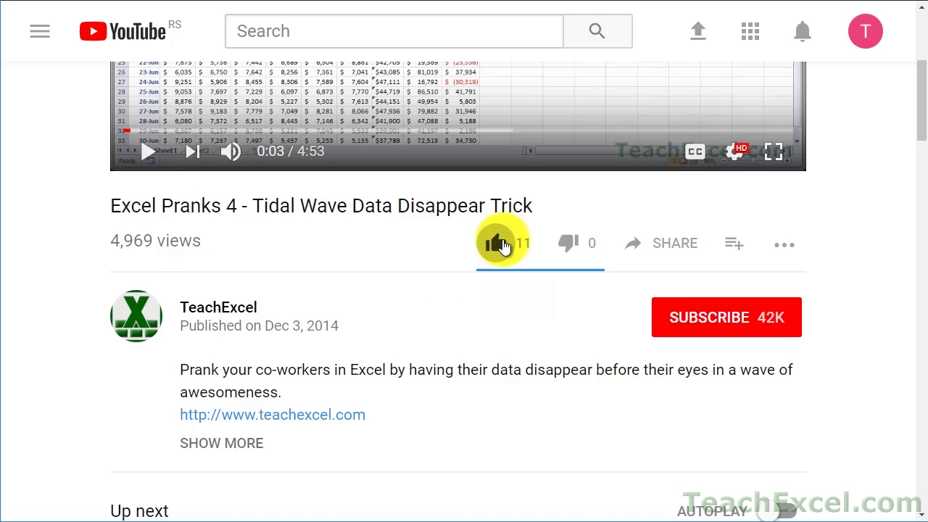
pyautogui.click(495, 243)
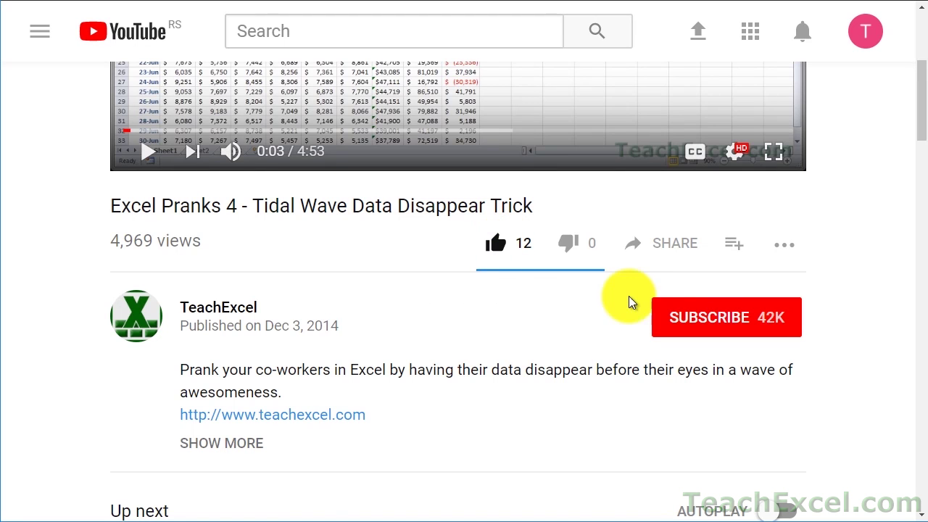
pyautogui.click(679, 317)
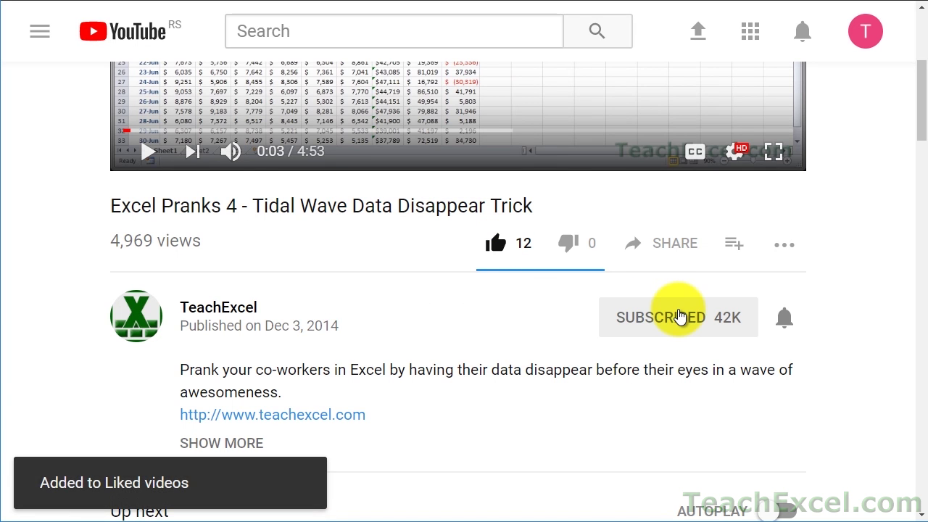
pyautogui.click(787, 321)
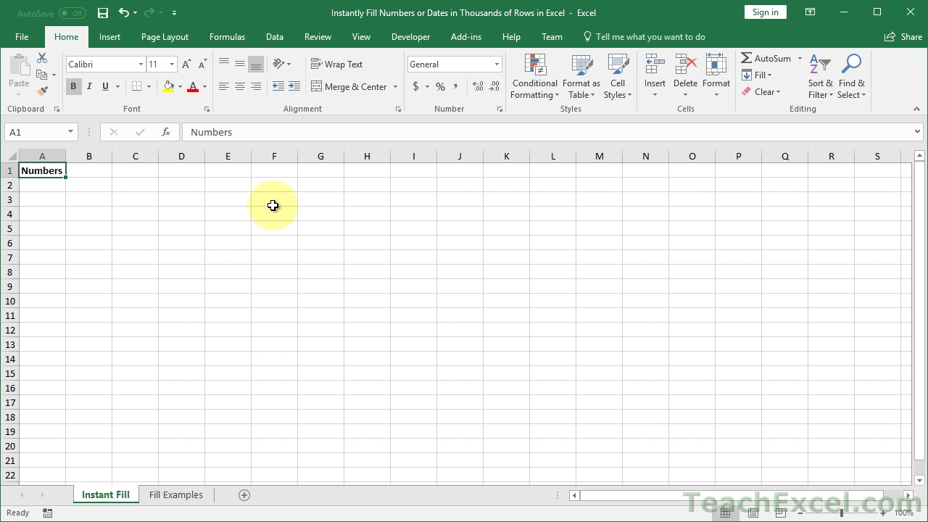
# Enter 1 in cell A2 under the Numbers header and show the Fill options list.
pyautogui.press('Down')
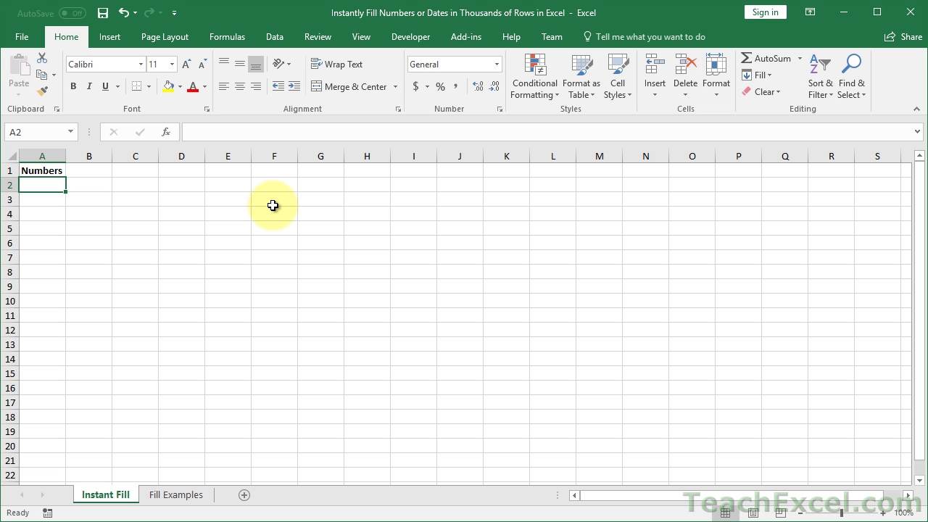
pyautogui.write('1')
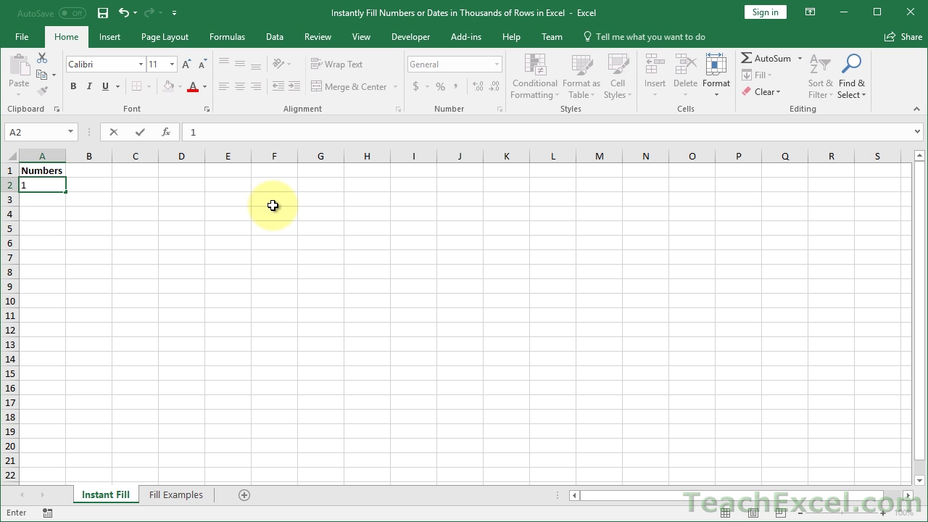
pyautogui.hotkey('ctrl', 'Return')
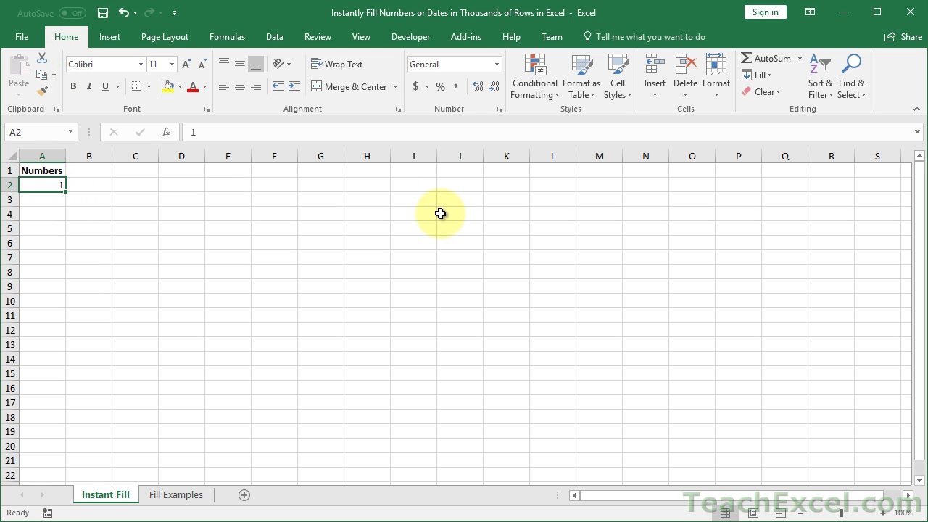
pyautogui.click(767, 75)
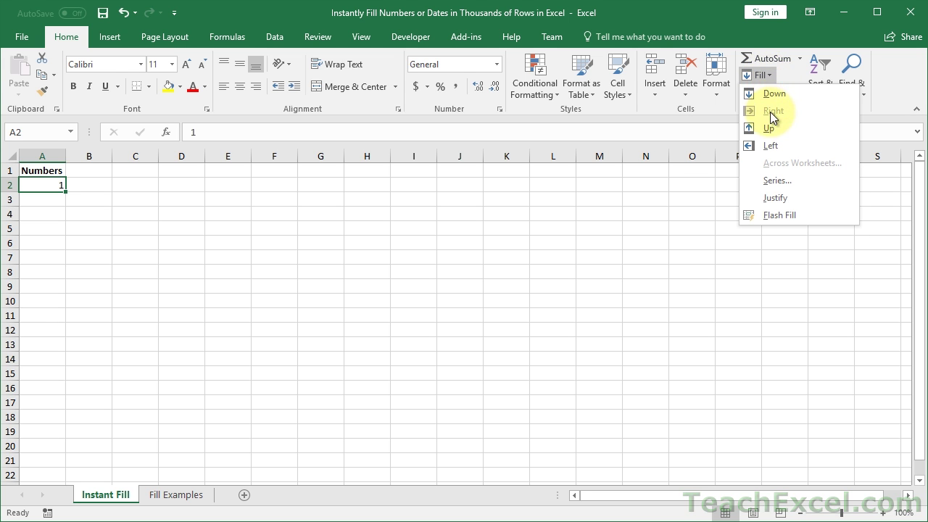
# Fill column A with a linear series from 1, step 1, stopping at 250000.
pyautogui.click(805, 181)
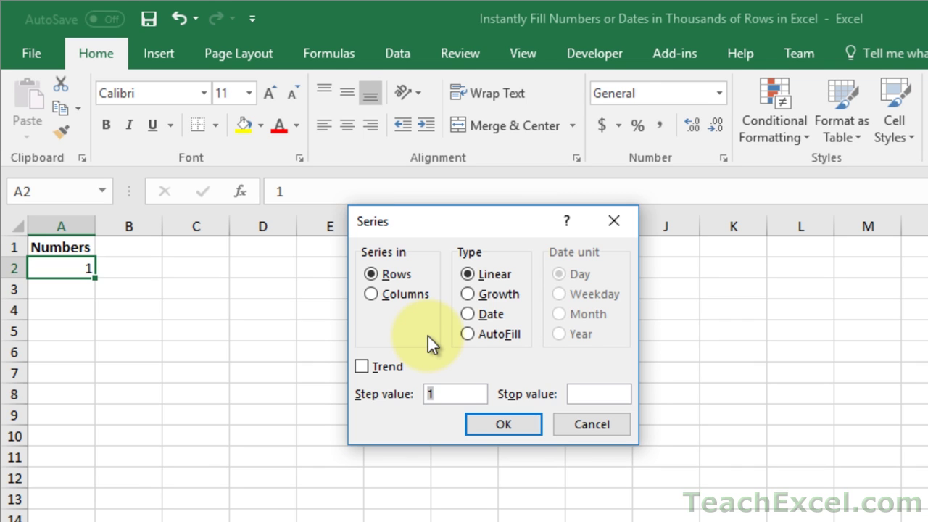
pyautogui.click(411, 293)
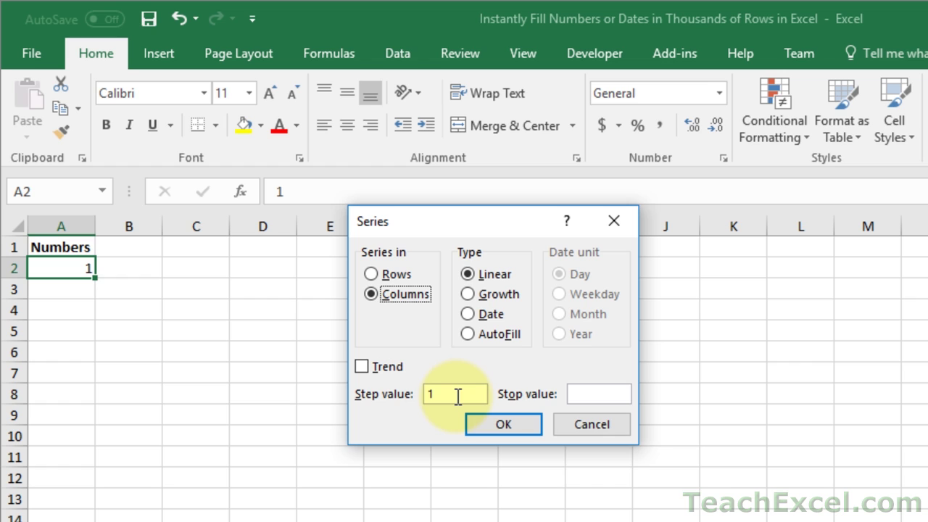
pyautogui.click(591, 399)
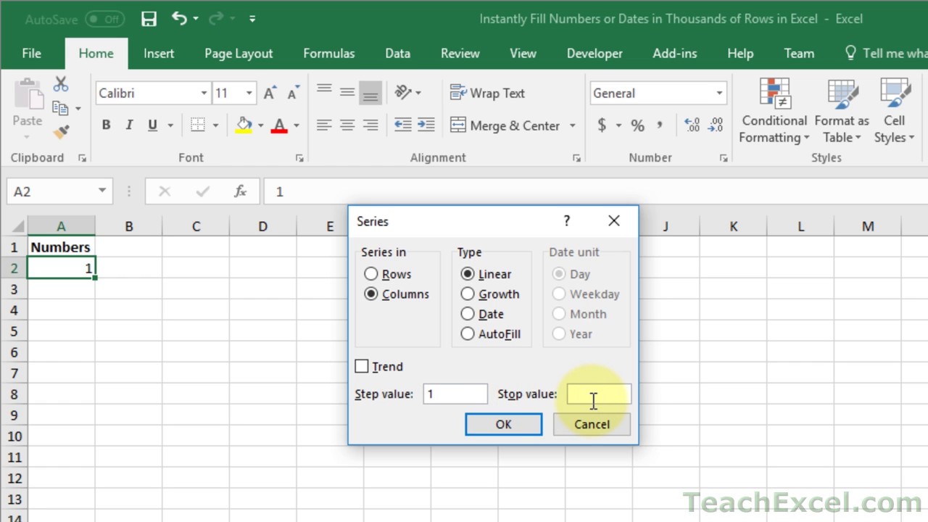
pyautogui.write('250000')
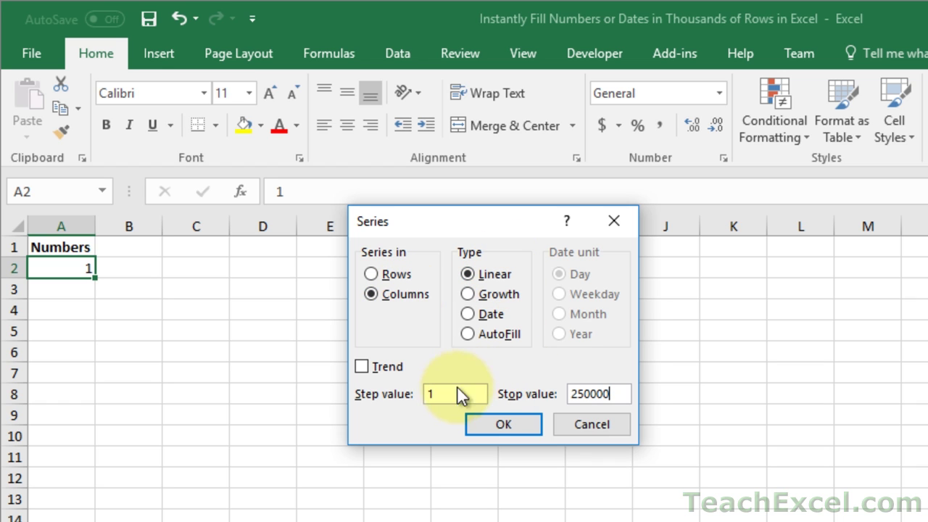
pyautogui.click(504, 420)
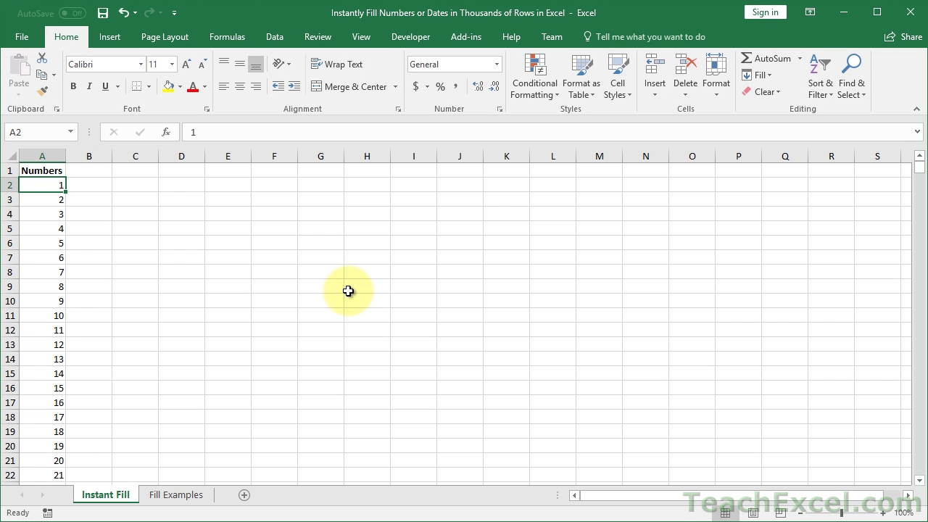
pyautogui.hotkey('ctrl', 'Down')
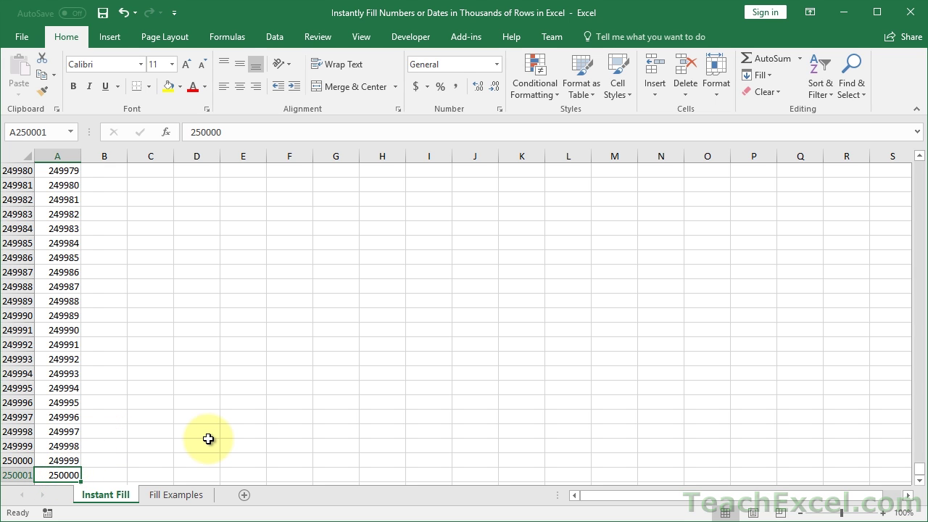
pyautogui.hotkey('ctrl', 'Up')
pyautogui.press('Down')
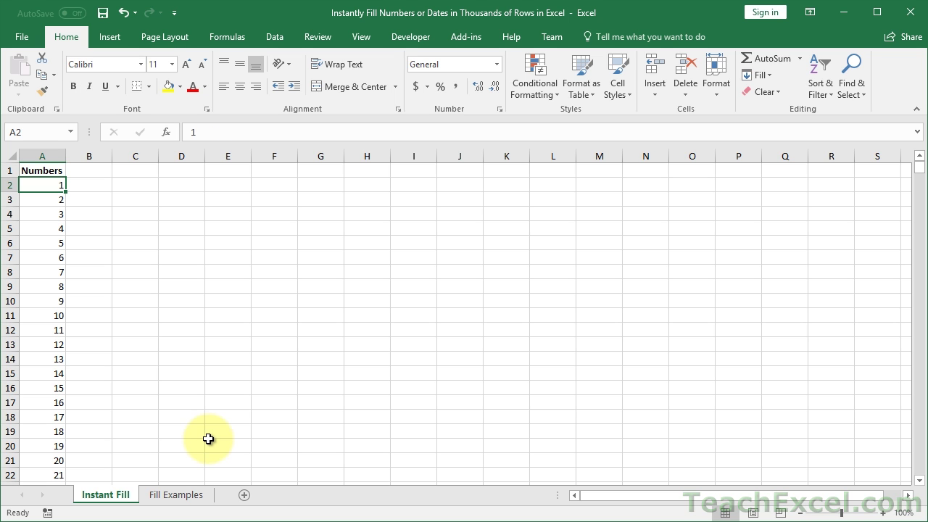
pyautogui.click(760, 76)
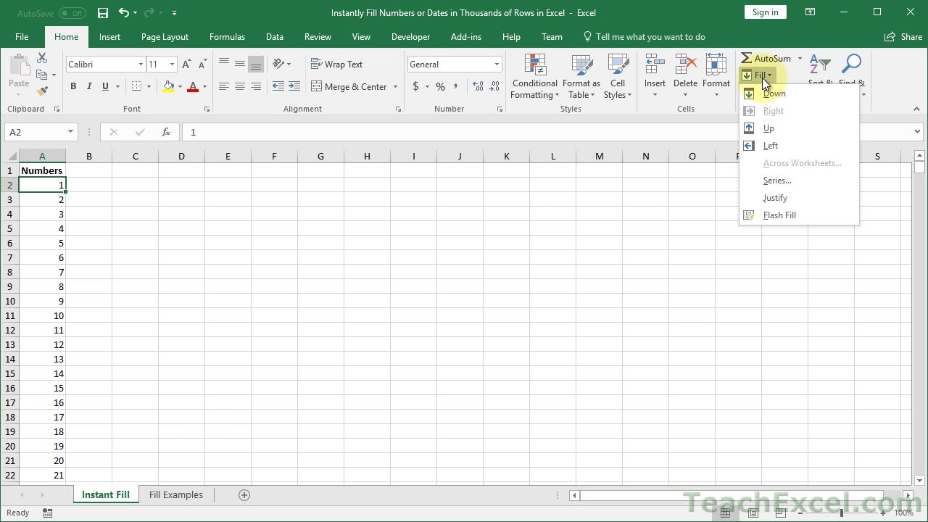
pyautogui.click(778, 182)
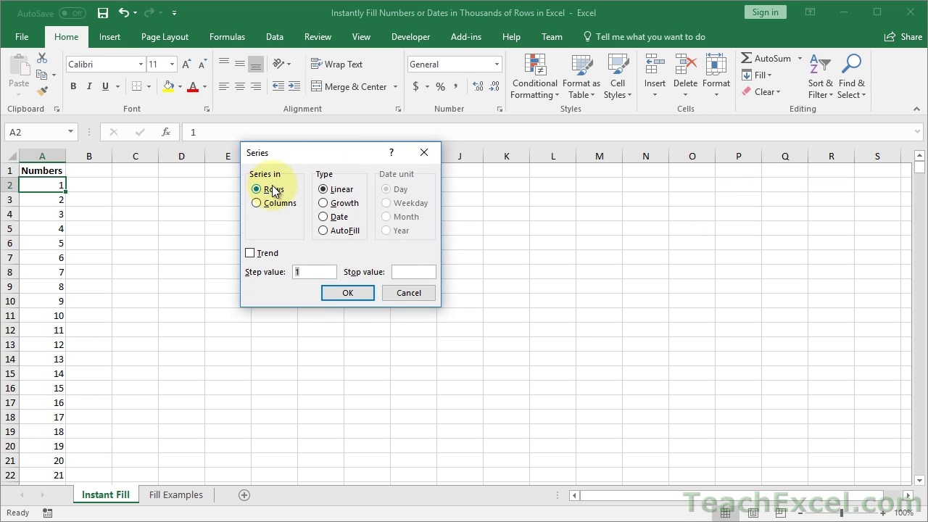
pyautogui.click(276, 206)
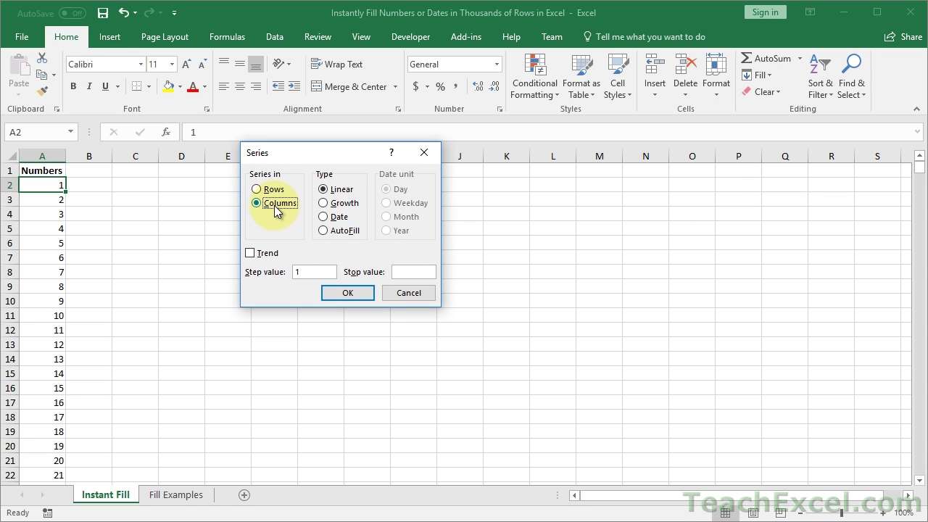
pyautogui.click(310, 273)
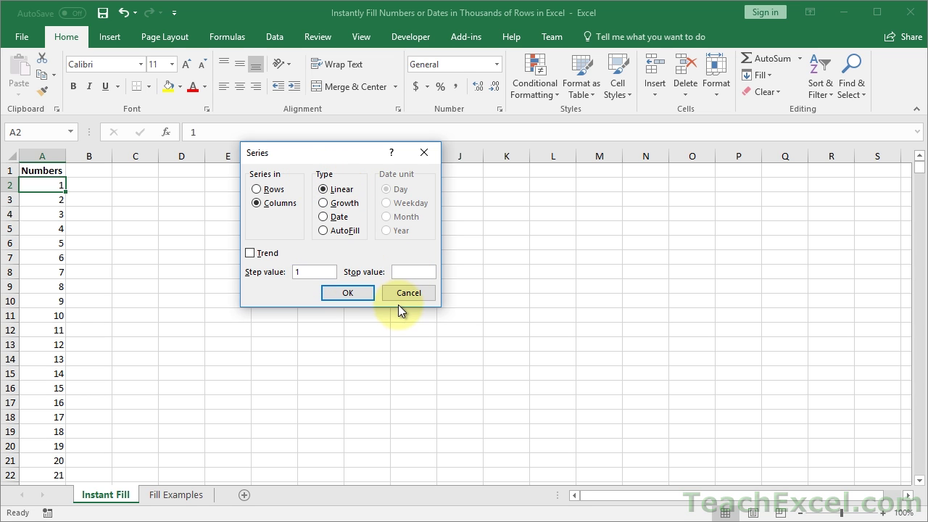
pyautogui.click(338, 291)
# Enter a starting value of 0 in cell B2.
pyautogui.press('Right')
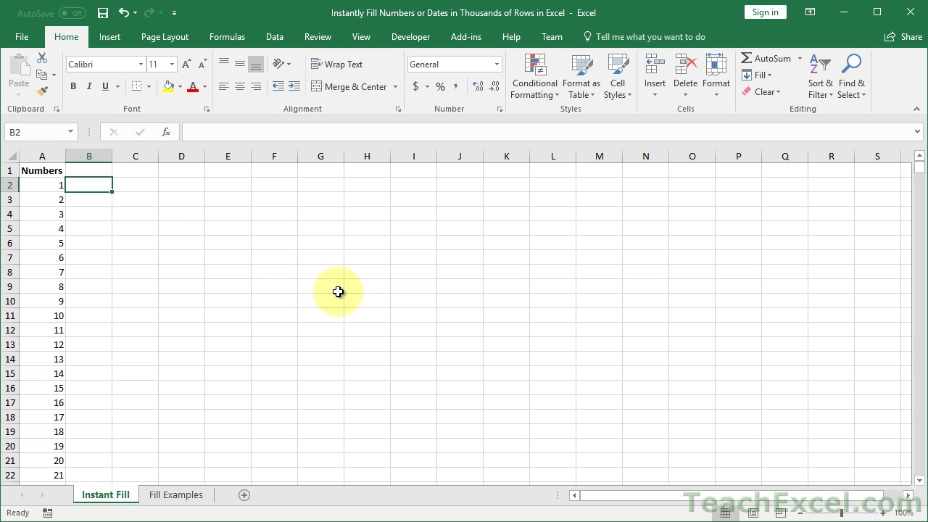
pyautogui.write('1')
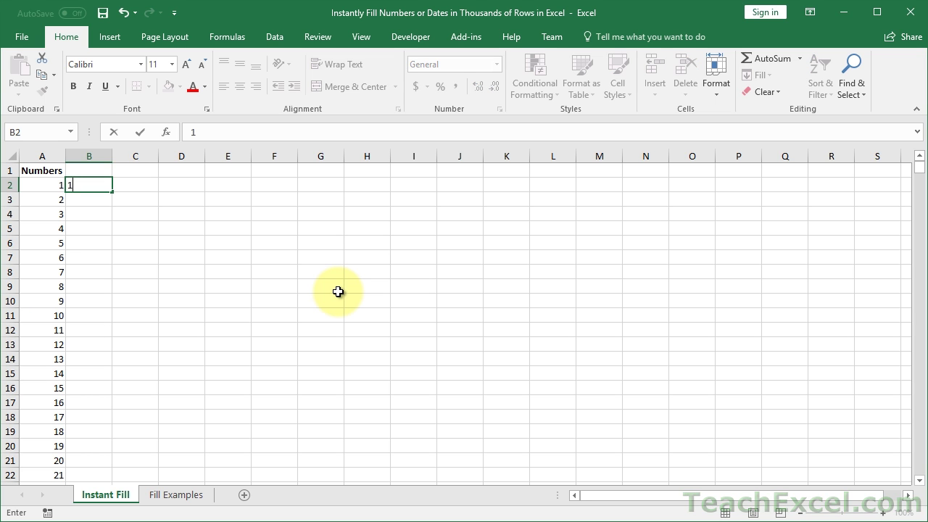
pyautogui.hotkey('ctrl', 'Return')
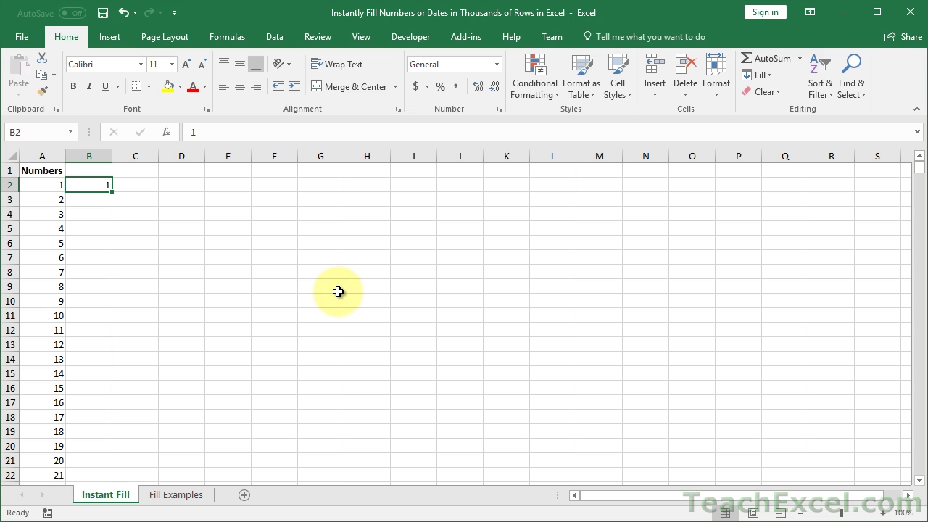
pyautogui.write('0')
pyautogui.hotkey('ctrl', 'Return')
# Fill column B down in steps of 5 up to 50, then select B2:B12.
pyautogui.click(761, 76)
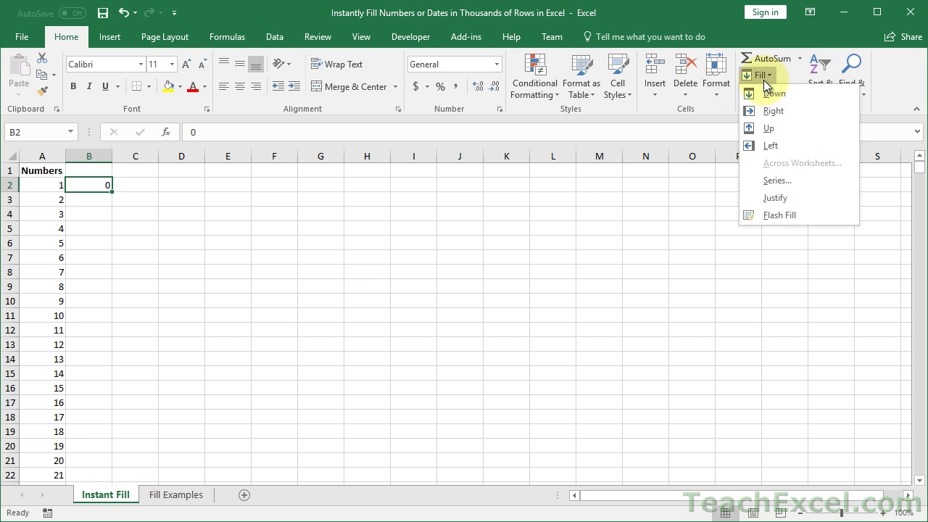
pyautogui.click(773, 180)
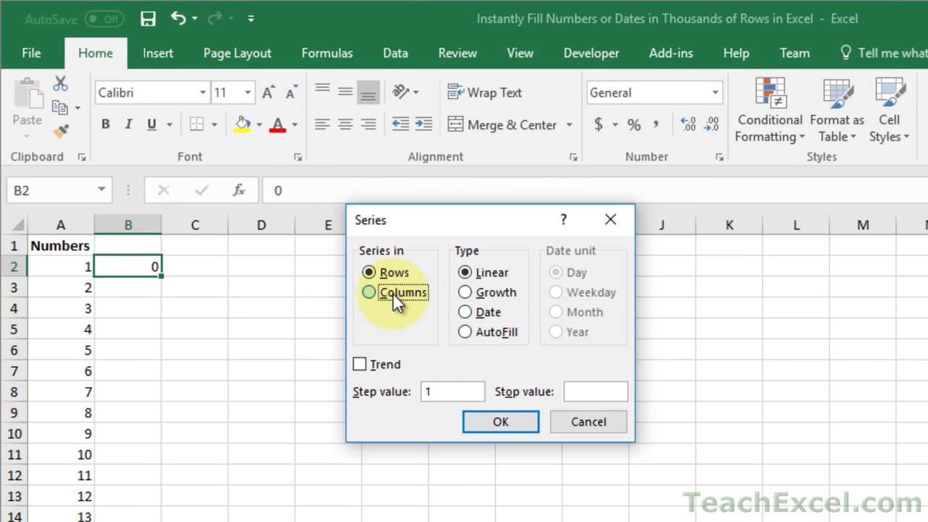
pyautogui.click(393, 293)
pyautogui.click(444, 389)
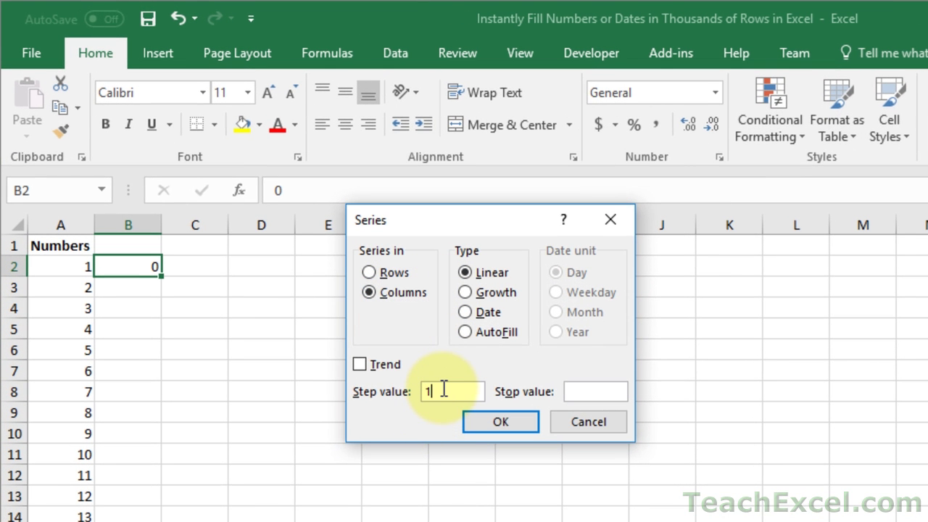
pyautogui.press('BackSpace')
pyautogui.write('5')
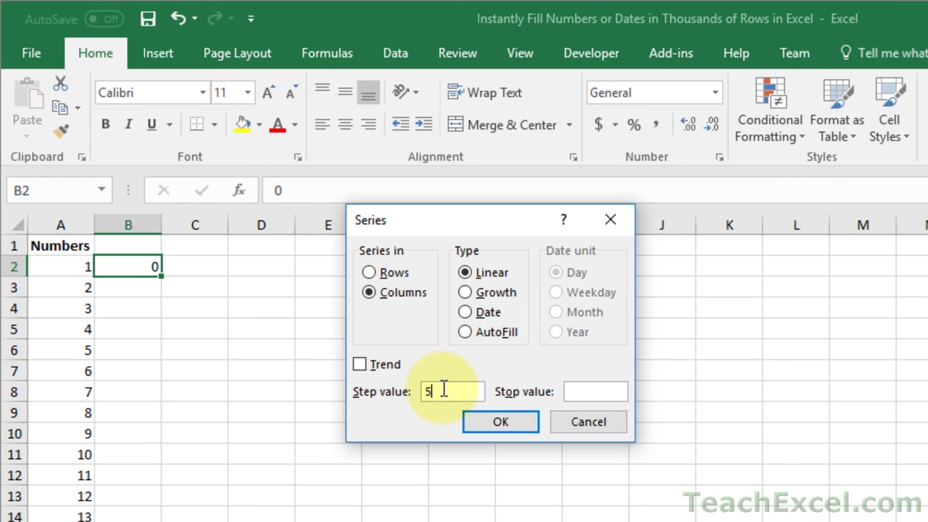
pyautogui.click(592, 394)
pyautogui.write('50')
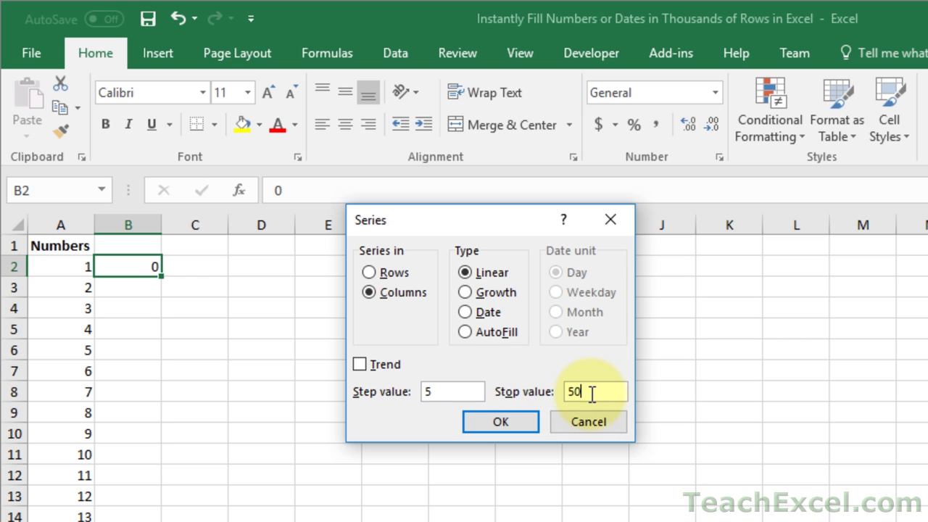
pyautogui.click(516, 420)
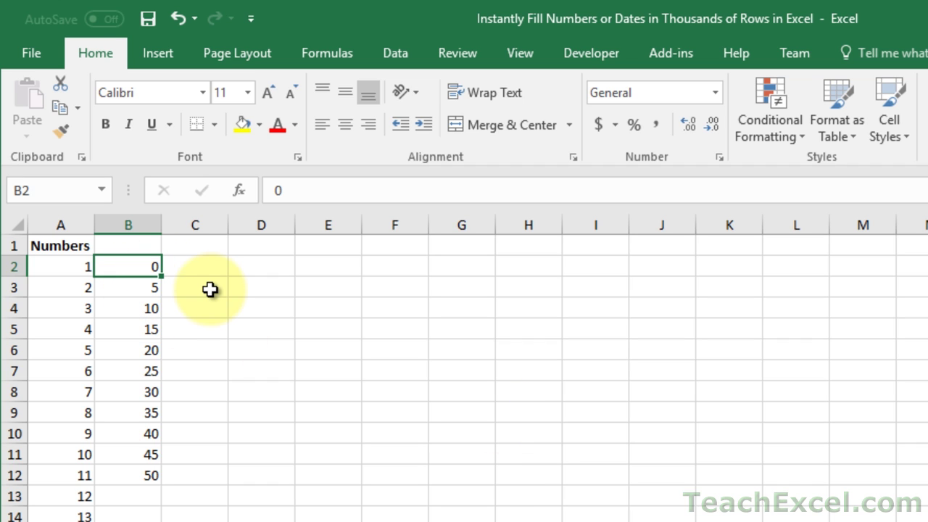
pyautogui.moveTo(133, 266); pyautogui.dragTo(132, 472)
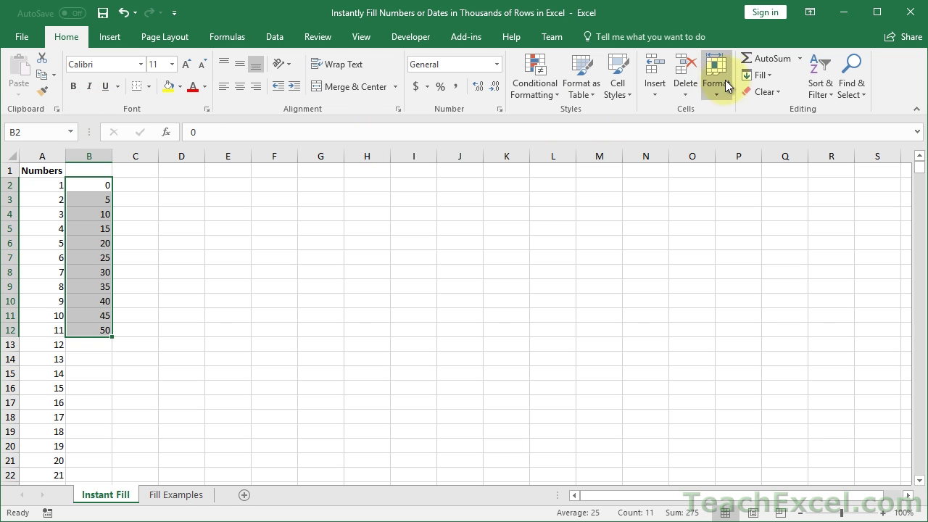
# Dismiss the Fill options and narrow the selection to cell B2 alone.
pyautogui.click(749, 77)
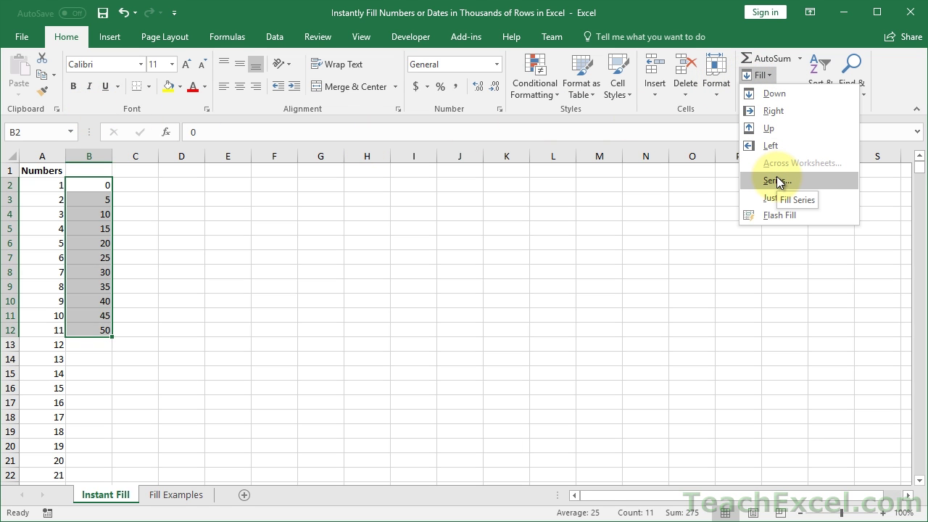
pyautogui.click(197, 269)
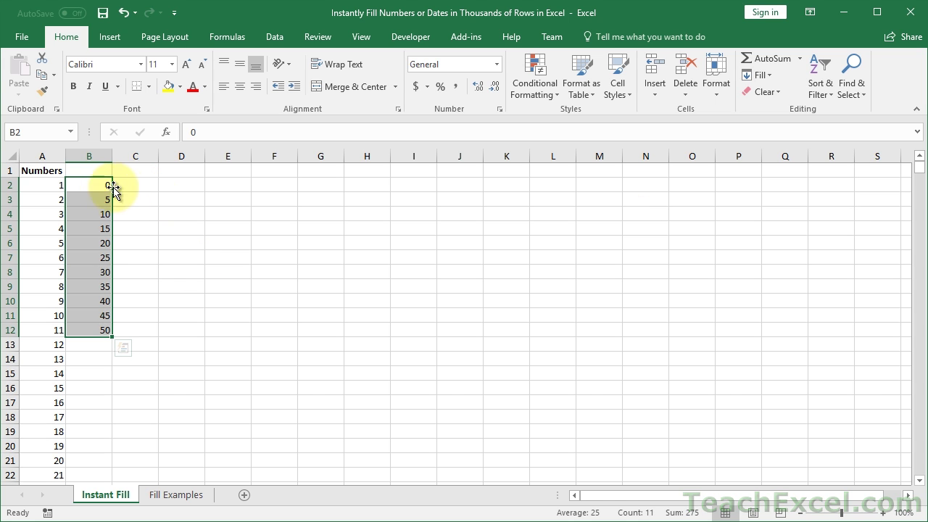
pyautogui.moveTo(93, 186); pyautogui.dragTo(94, 188)
pyautogui.click(93, 188)
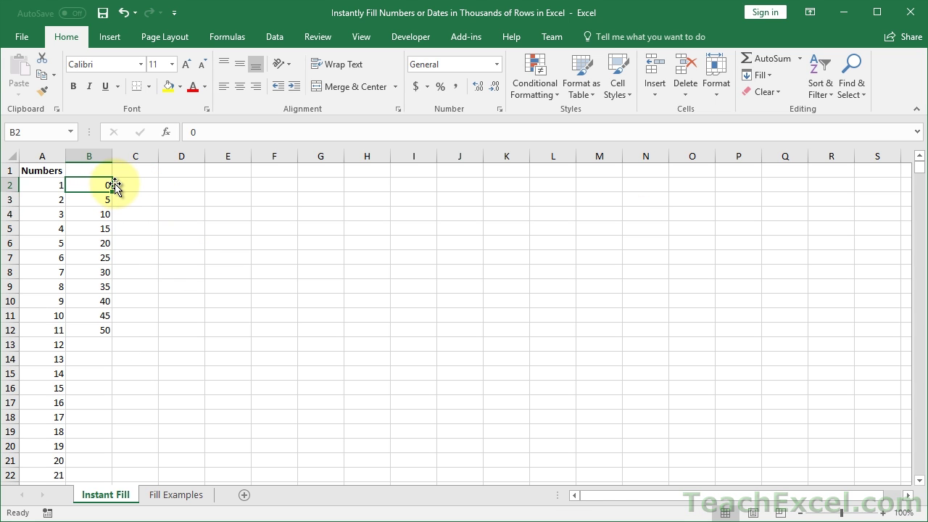
# Fill row 2 rightward from B2 with a series stopping at 10.
pyautogui.click(760, 75)
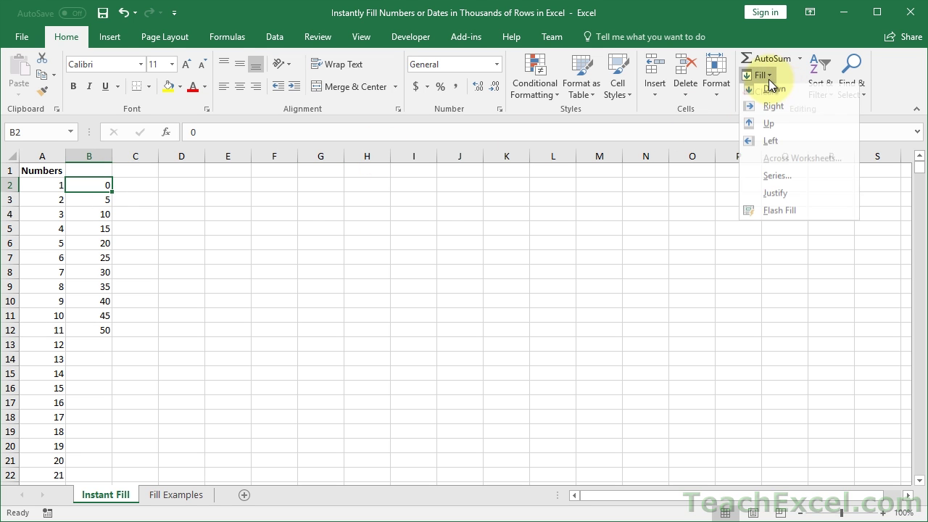
pyautogui.click(767, 182)
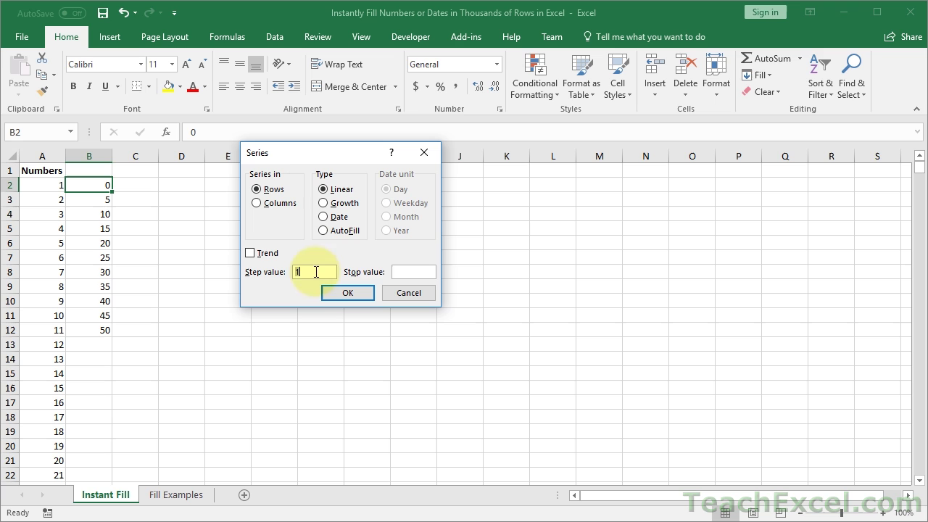
pyautogui.click(417, 272)
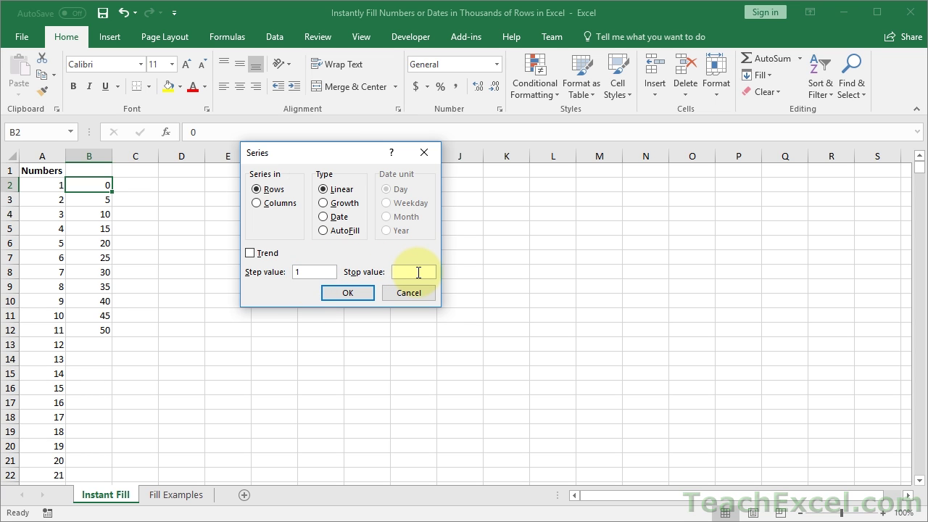
pyautogui.write('10')
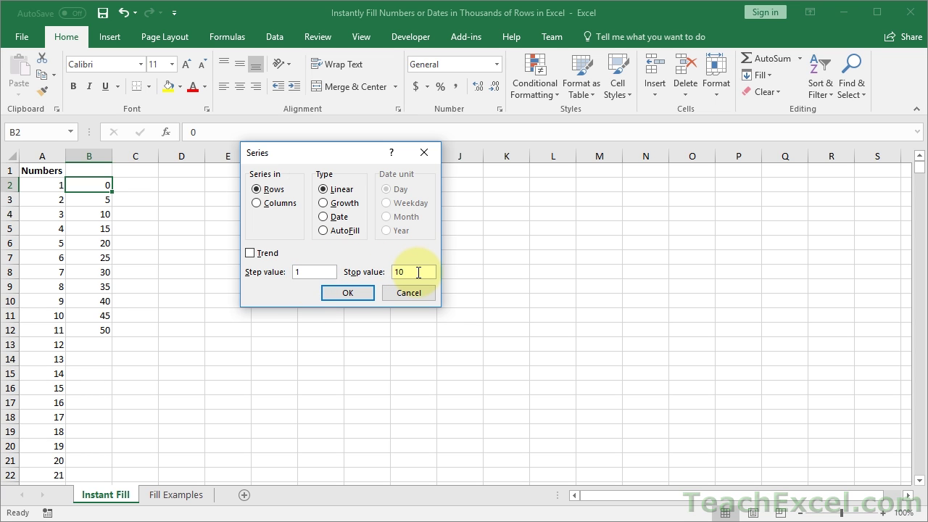
pyautogui.click(348, 292)
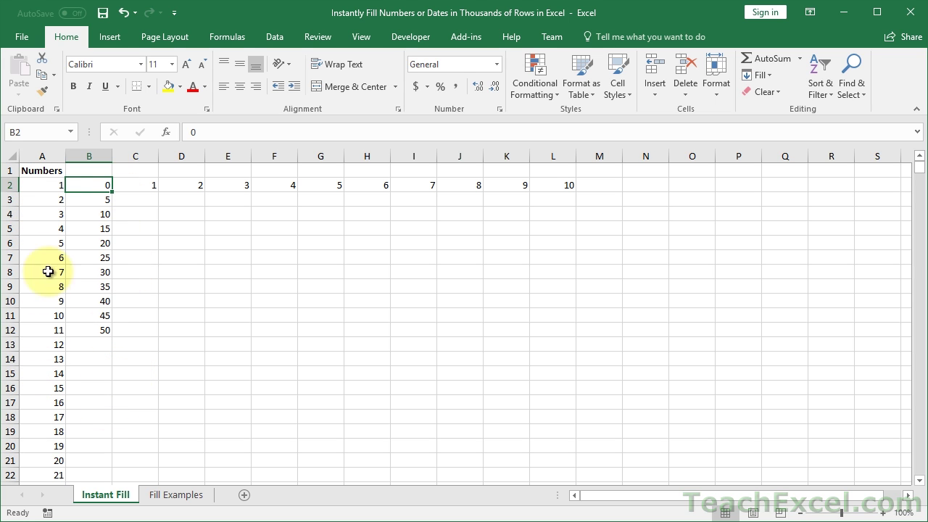
# Clear the 1–10 values from C2:L2.
pyautogui.press('Right')
pyautogui.hotkey('ctrl', 'shift', 'Right')
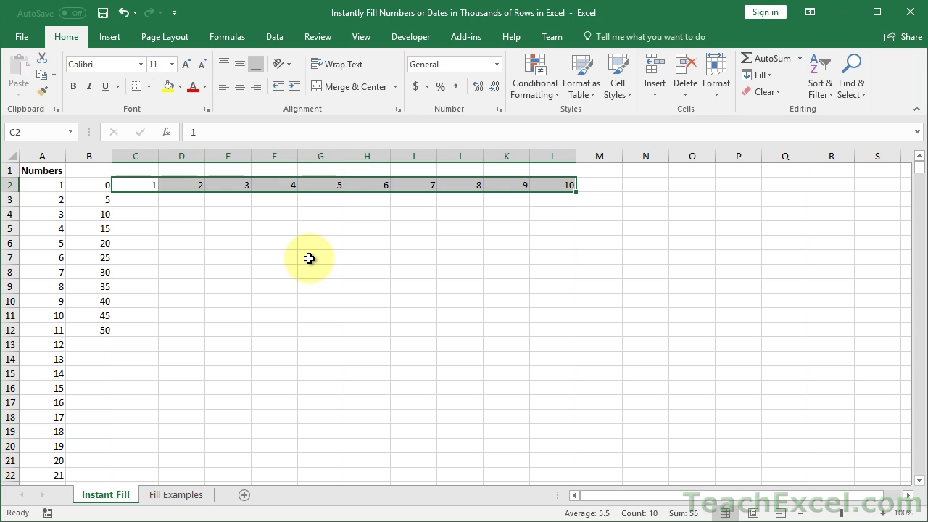
pyautogui.press('Delete')
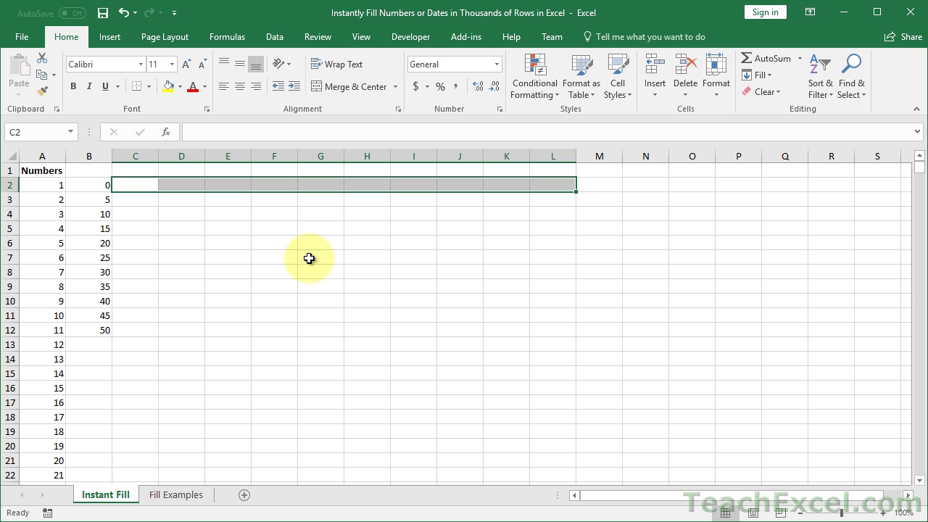
# Clear the 0–50 values from B2:B12 and reselect B2.
pyautogui.click(83, 182)
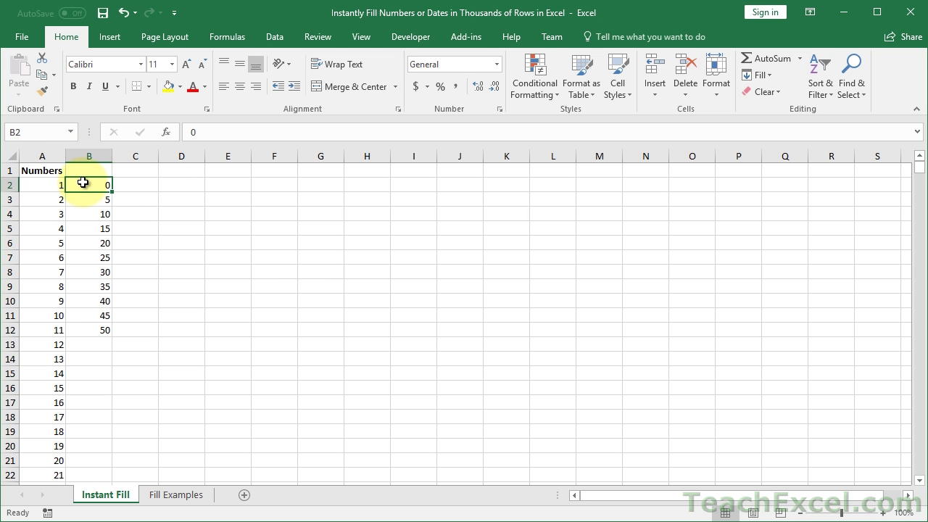
pyautogui.moveTo(83, 183); pyautogui.dragTo(87, 327)
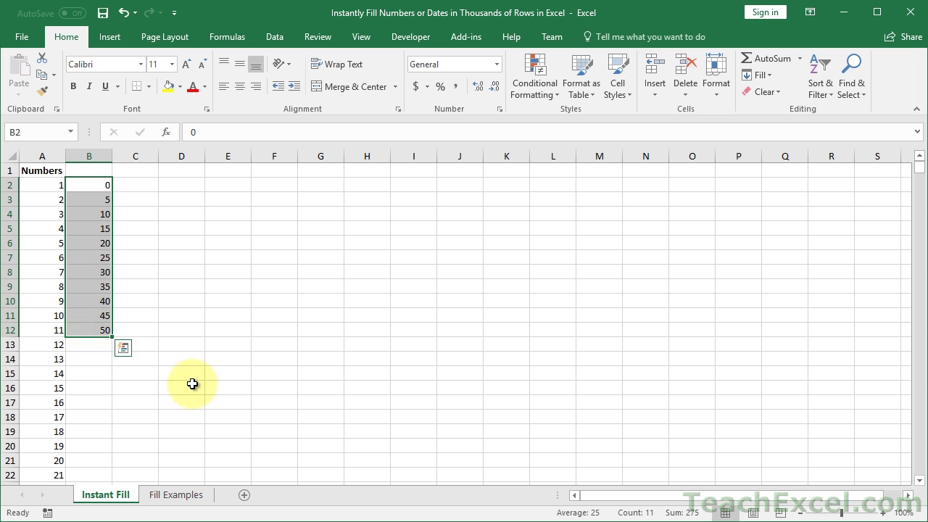
pyautogui.press('Delete')
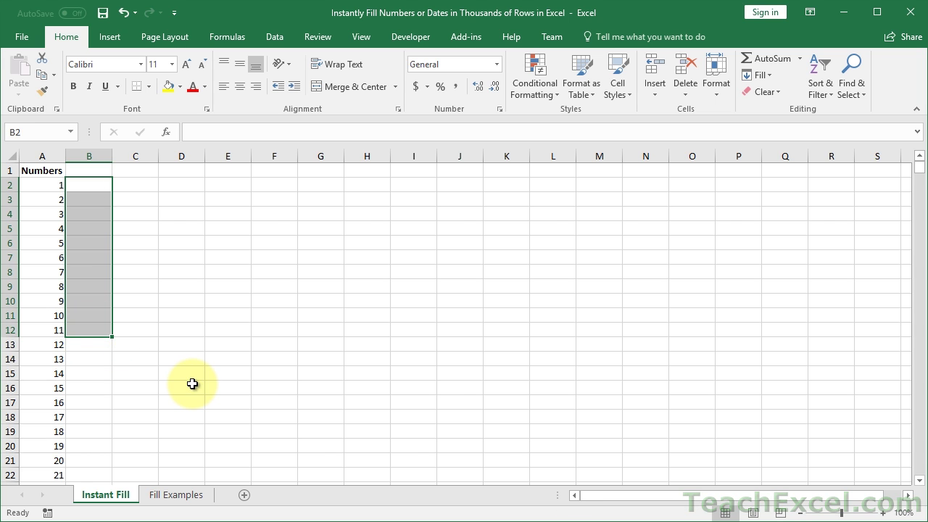
pyautogui.click(96, 189)
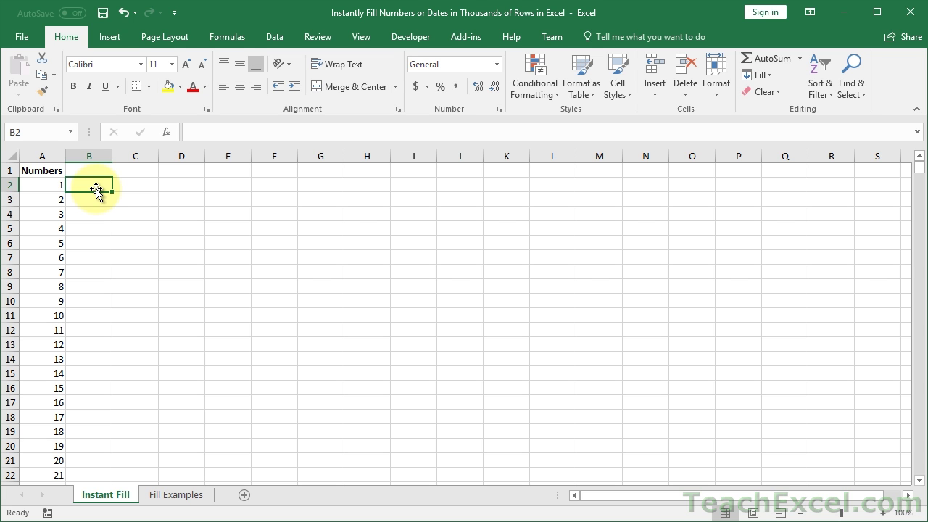
pyautogui.press('Left')
pyautogui.hotkey('ctrl', 'Down')
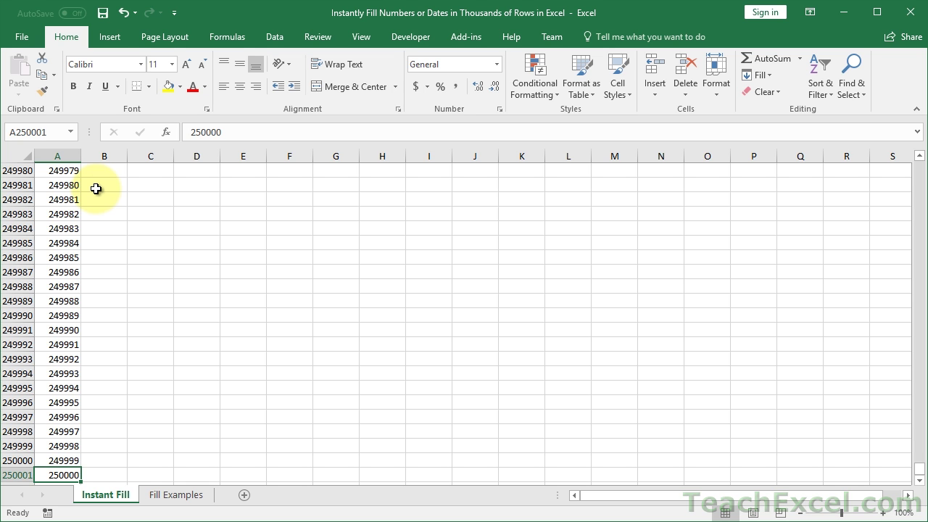
pyautogui.hotkey('ctrl', 'Up')
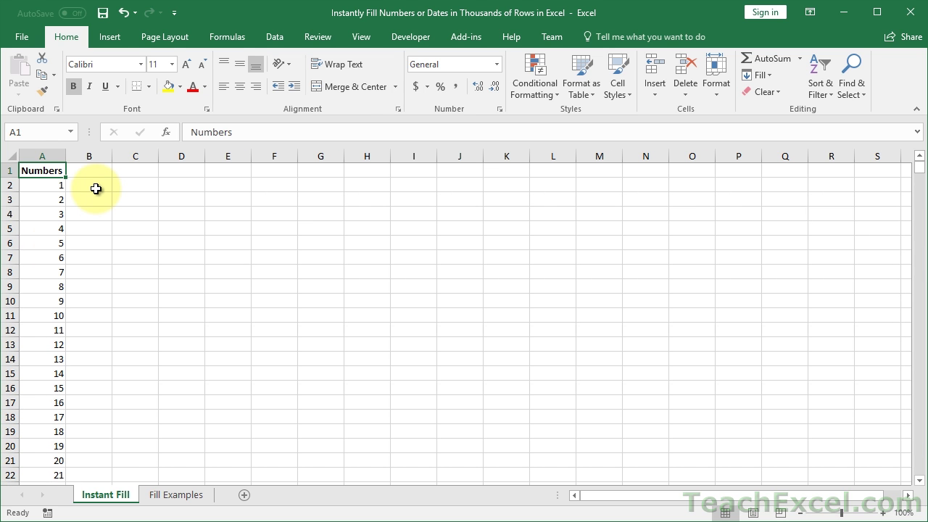
pyautogui.hotkey('ctrl', 'Down')
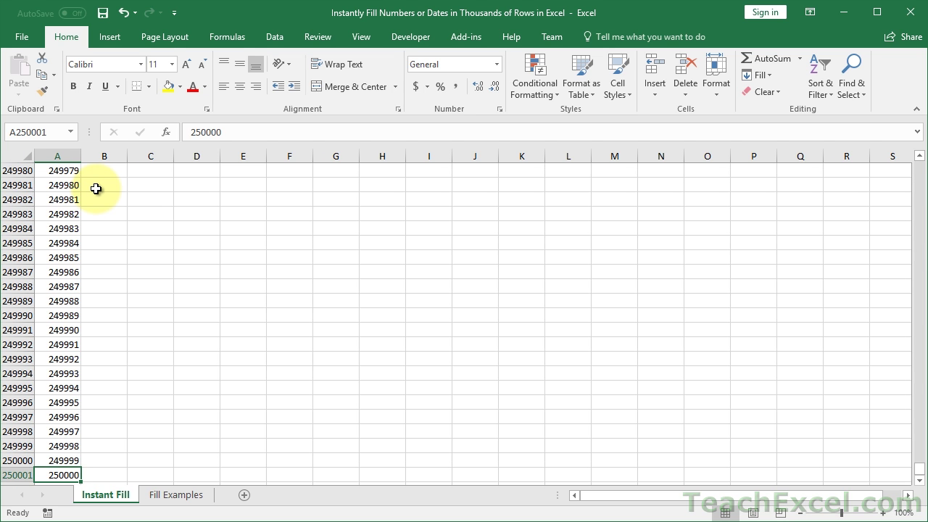
pyautogui.hotkey('ctrl', 'Up')
pyautogui.hotkey('ctrl', 'Down')
pyautogui.hotkey('ctrl', 'Up')
pyautogui.press('Right')
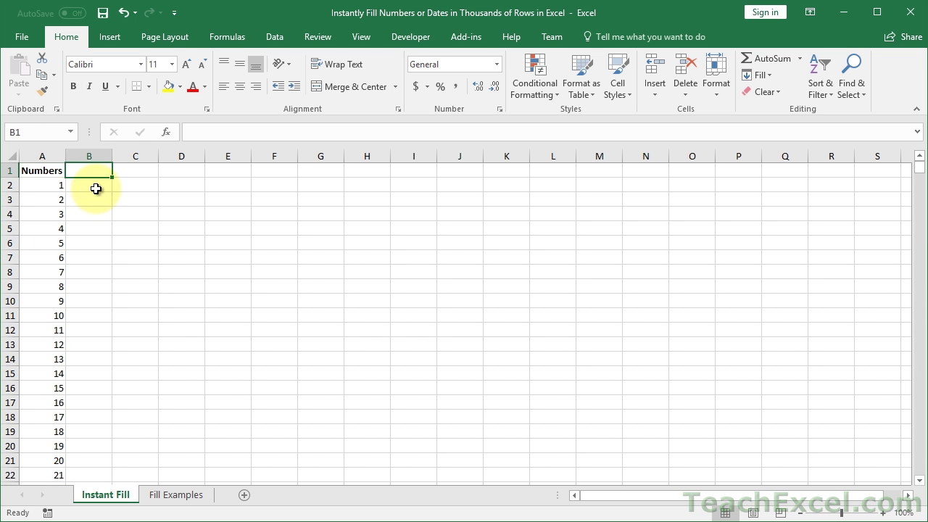
pyautogui.press('Down')
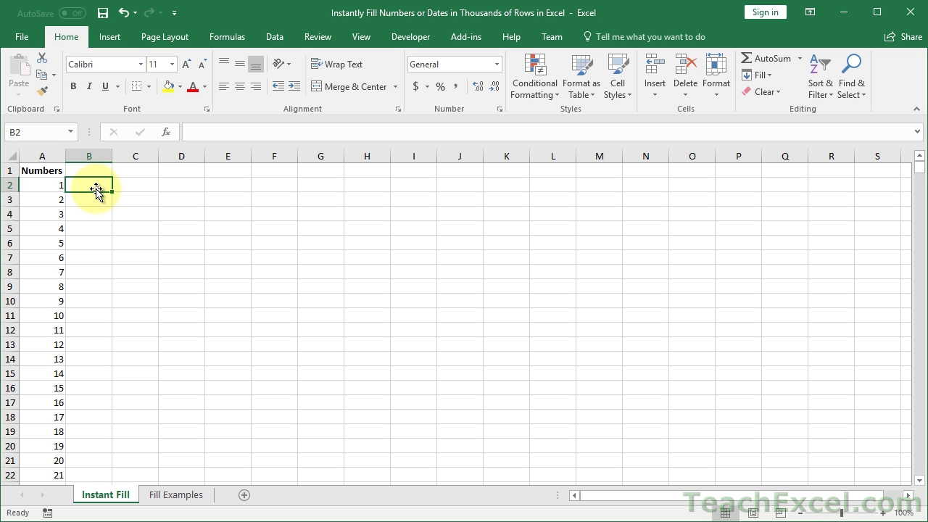
# Enter =SUM(B2:E2) in B2 and dismiss the circular reference warning.
pyautogui.write('=sum')
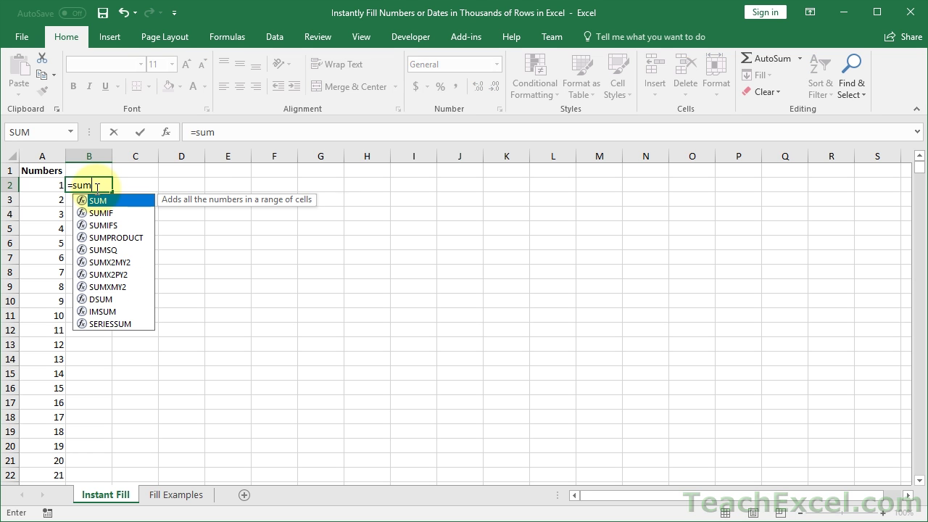
pyautogui.press('Tab')
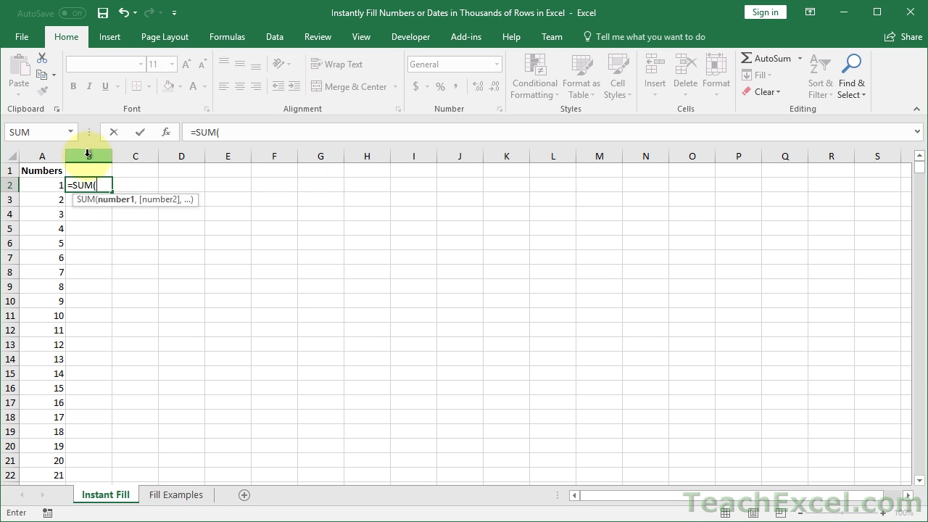
pyautogui.moveTo(227, 182); pyautogui.dragTo(97, 181)
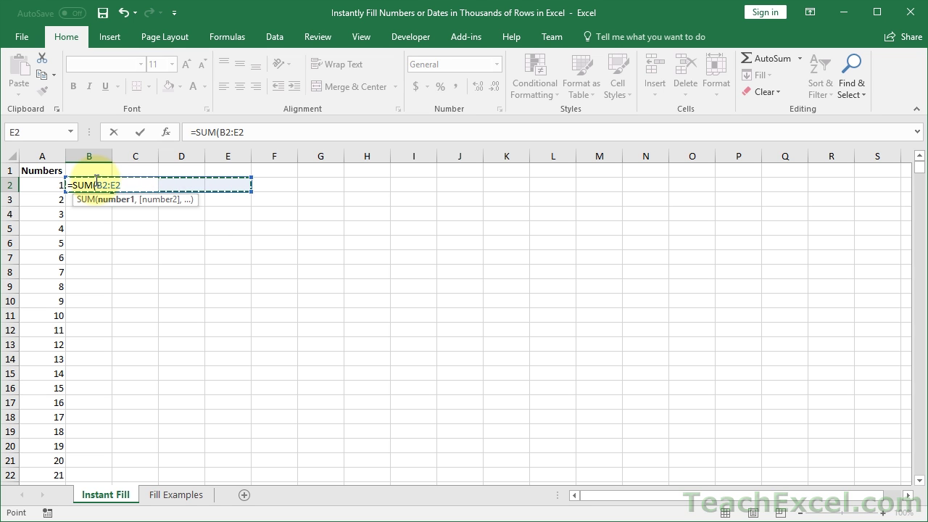
pyautogui.moveTo(96, 181); pyautogui.dragTo(97, 181)
pyautogui.press('Return')
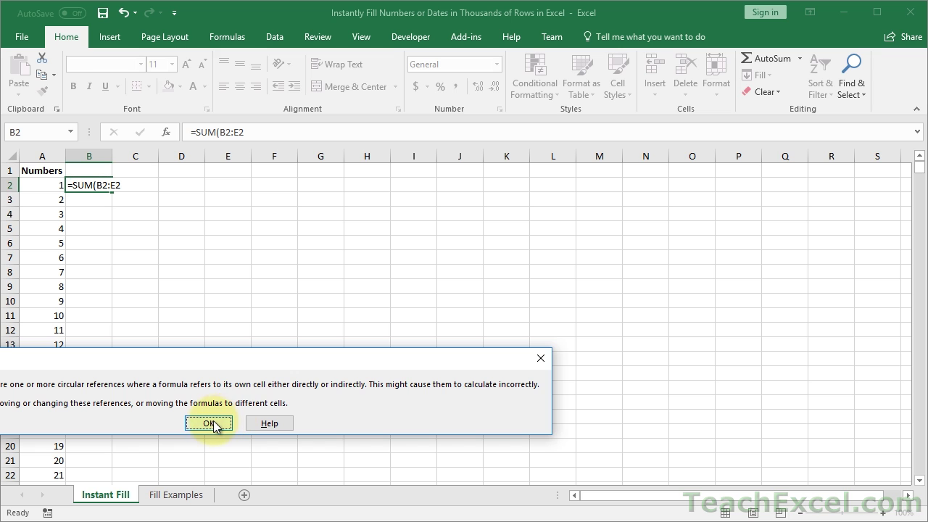
pyautogui.click(209, 424)
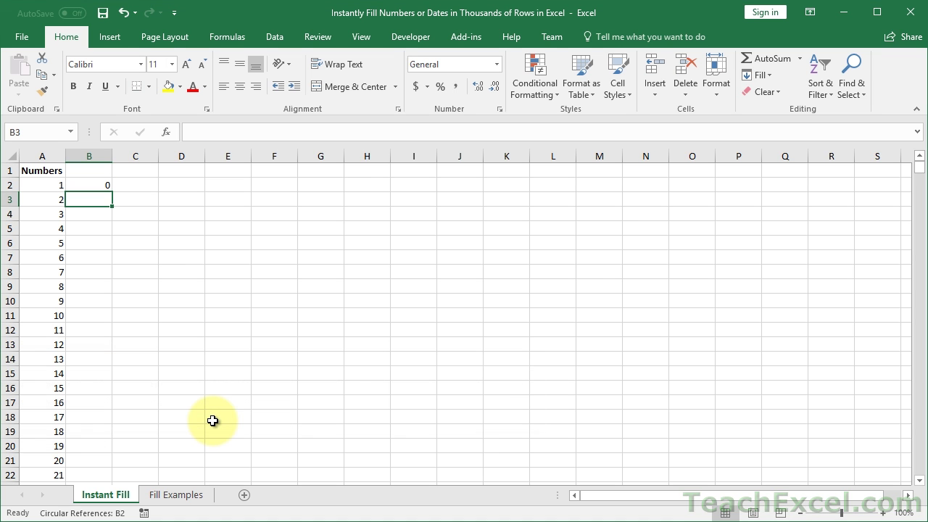
pyautogui.click(97, 184)
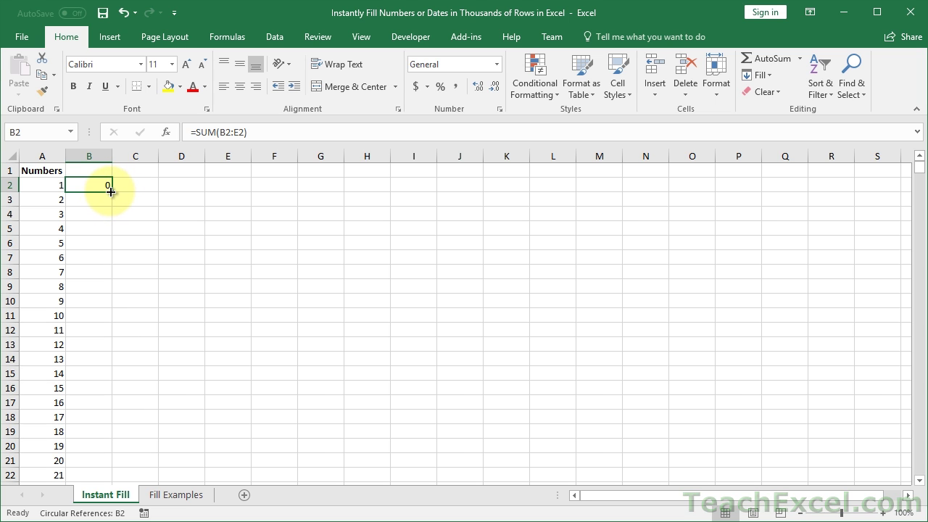
# Copy the SUM formula from B2 down column B to row 250001.
pyautogui.doubleClick(114, 192)
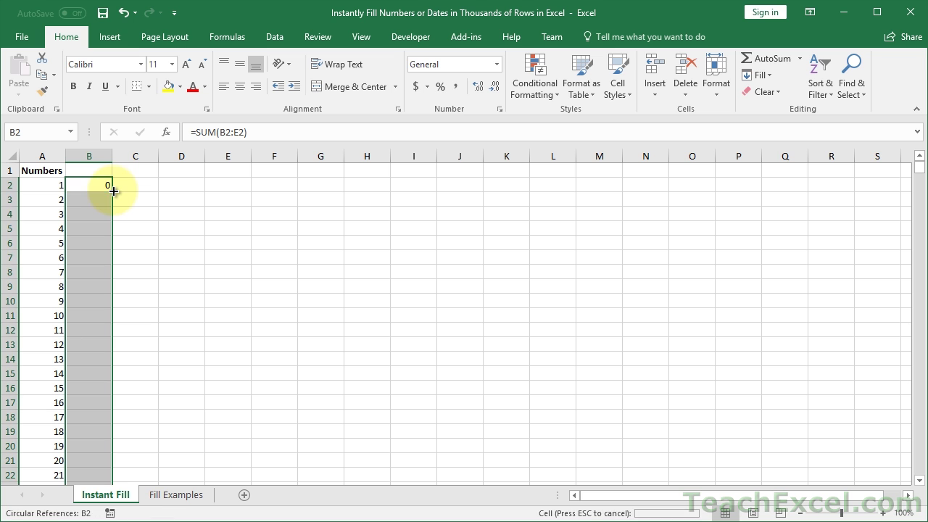
pyautogui.click(95, 186)
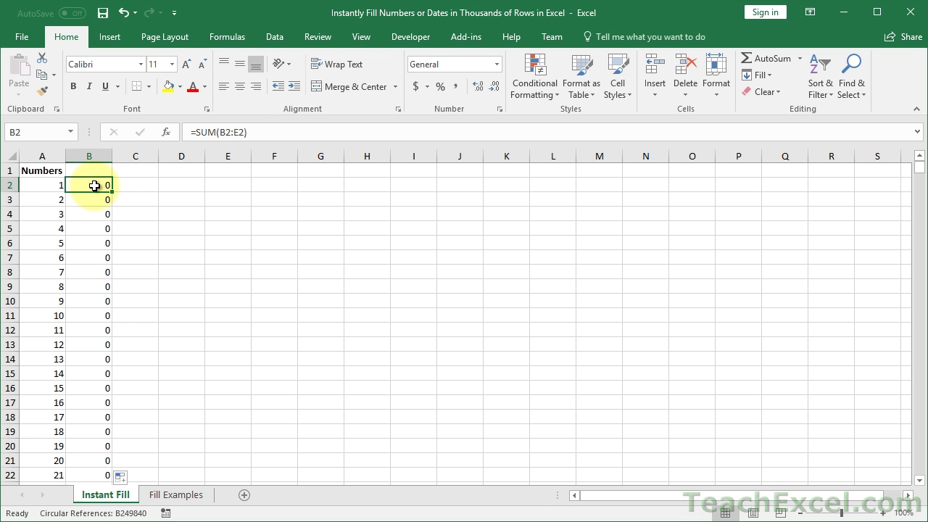
pyautogui.hotkey('ctrl', 'Down')
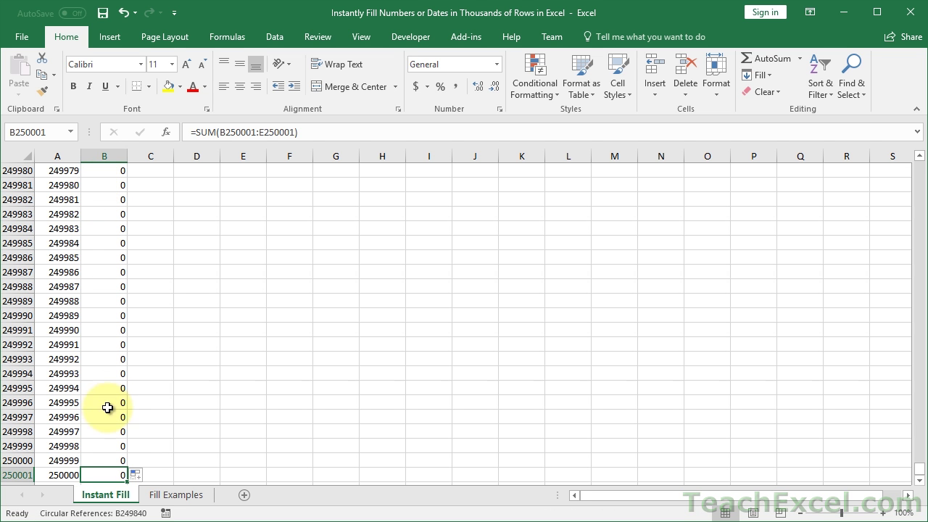
# Check the formula in B250001, then select column B from there up to B2.
pyautogui.doubleClick(101, 475)
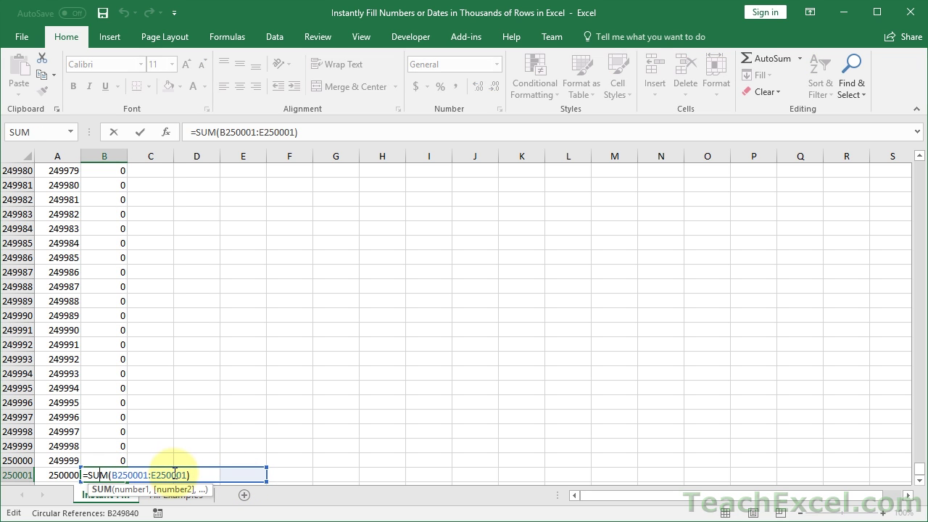
pyautogui.press('Escape')
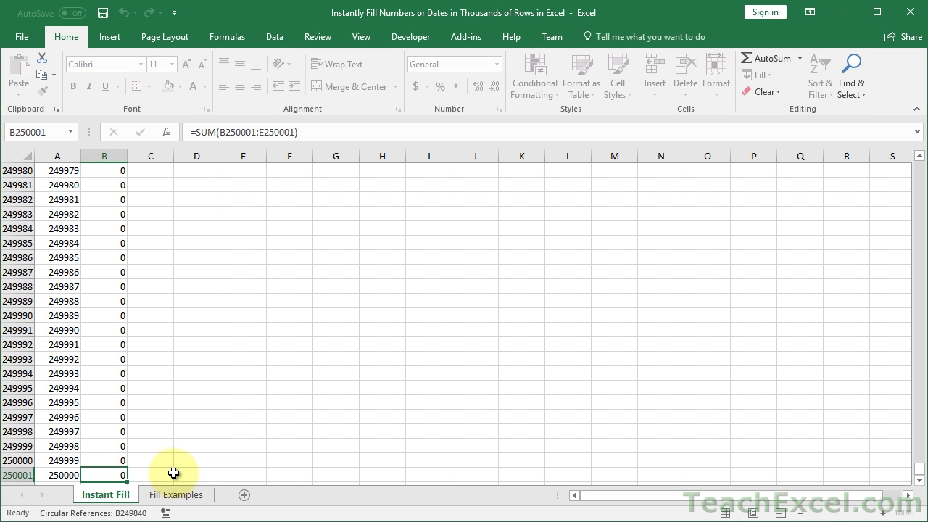
pyautogui.press('Return')
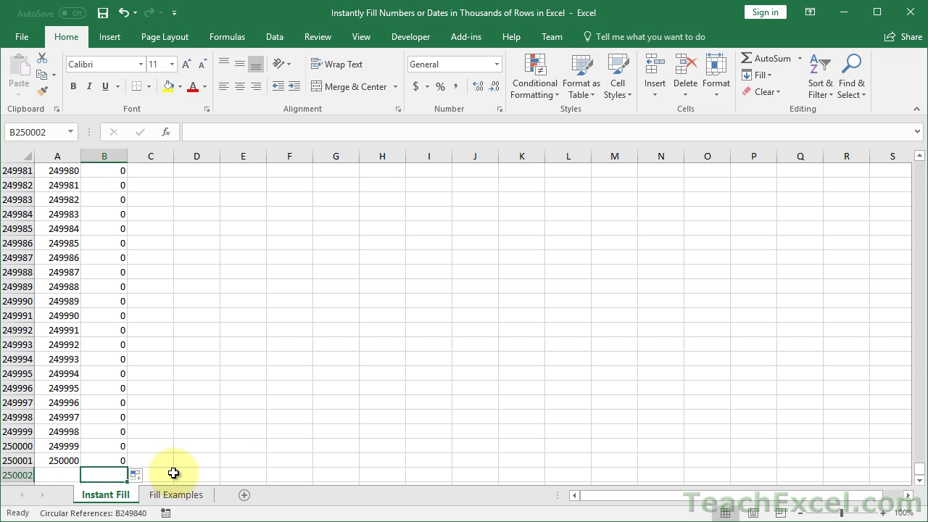
pyautogui.press('Up')
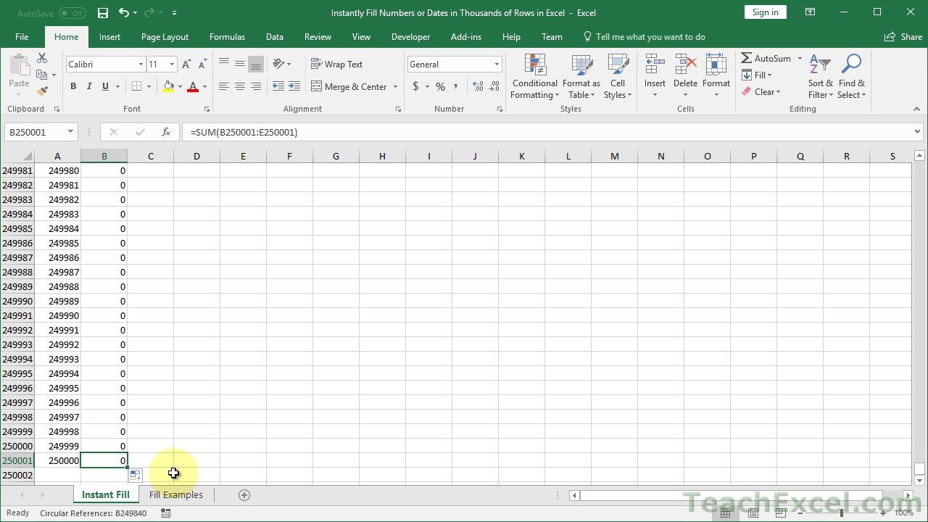
pyautogui.hotkey('ctrl', 'shift', 'Up')
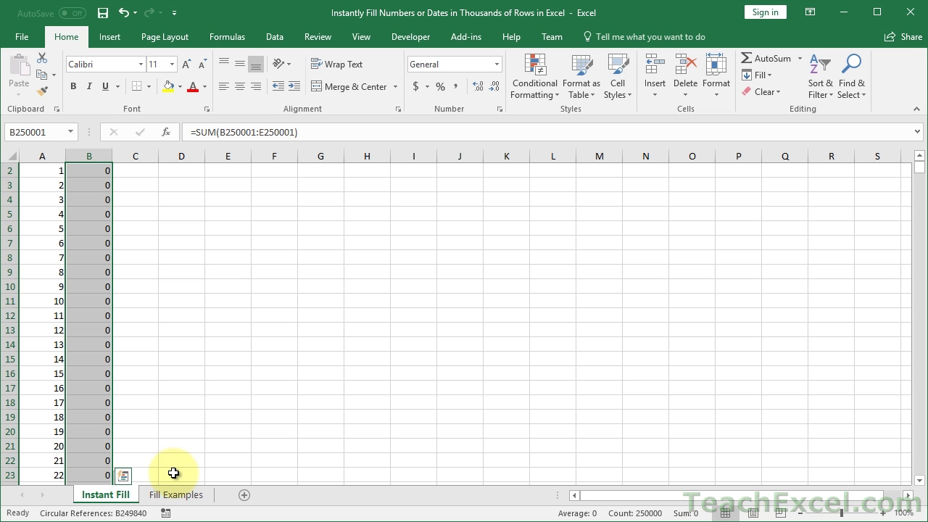
# Move the SUM formulas from column B to column F and check F2's formula.
pyautogui.scroll(1, 174, 473)
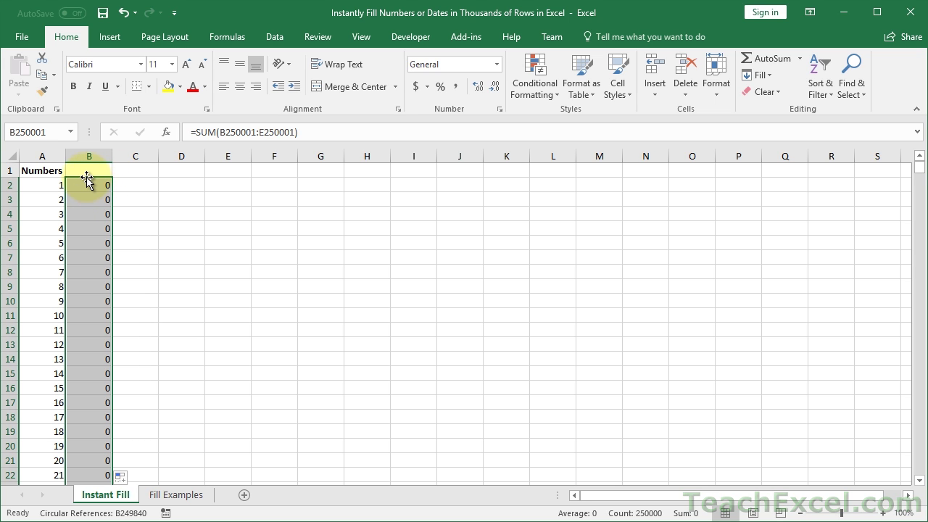
pyautogui.moveTo(86, 177); pyautogui.dragTo(276, 192)
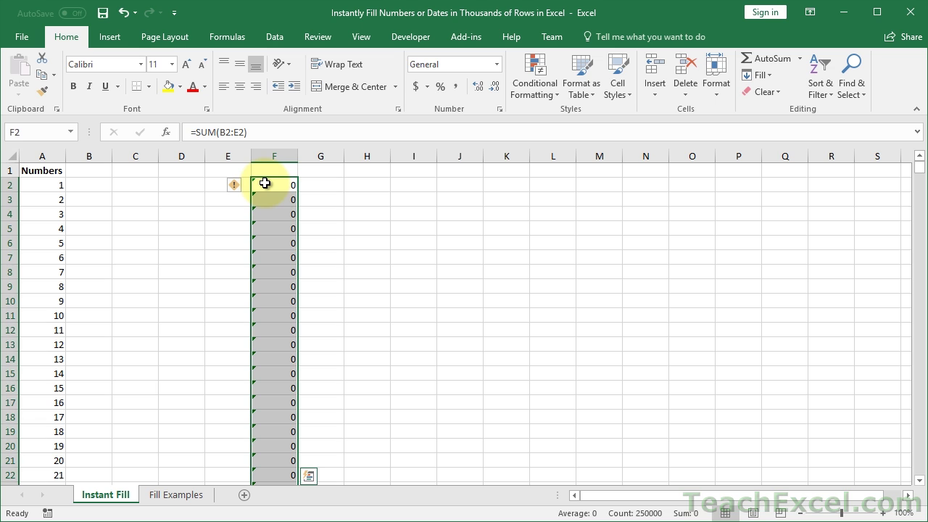
pyautogui.doubleClick(265, 185)
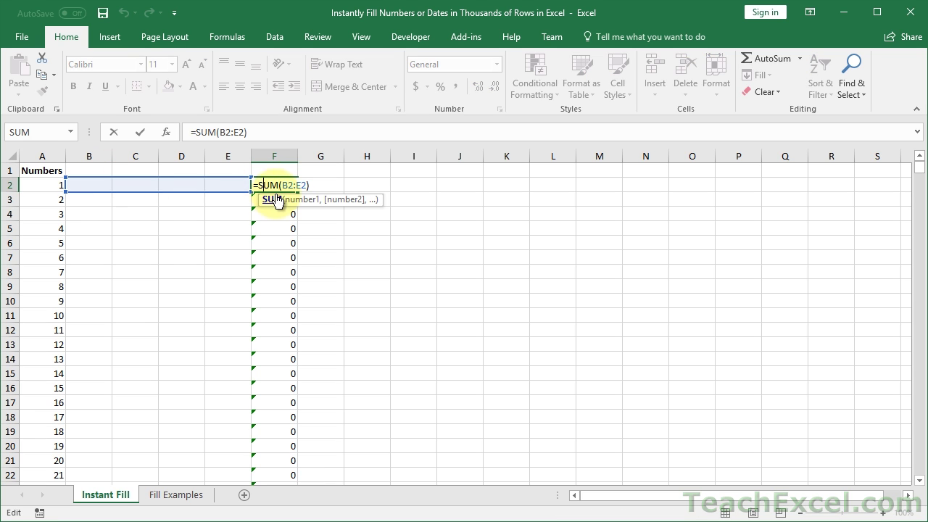
pyautogui.press('Escape')
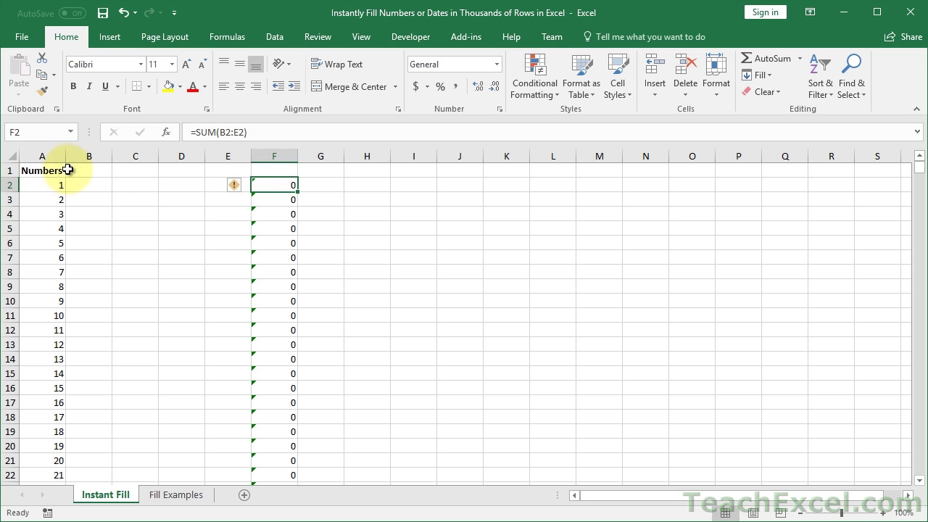
# Start entering 5 across row 2, beginning with B2 and C2.
pyautogui.click(86, 187)
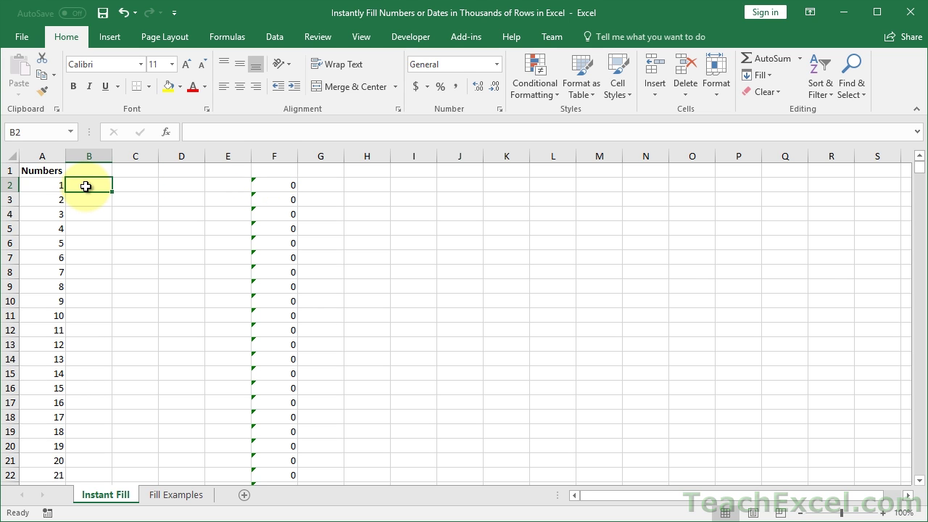
pyautogui.write('5')
pyautogui.press('Tab')
pyautogui.write('5')
pyautogui.press('Tab')
pyautogui.write('5')
pyautogui.press('Tab')
pyautogui.write('5')
pyautogui.press('Tab')
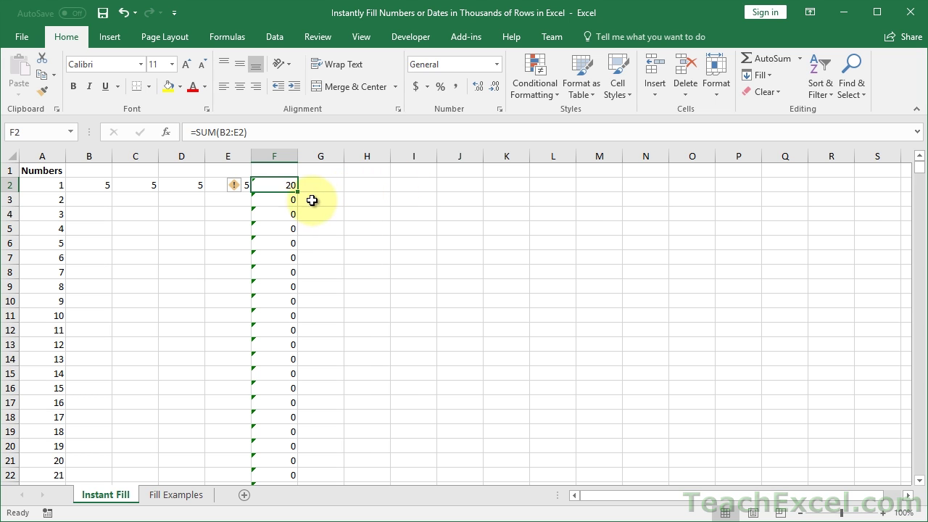
# Ignore the omitted-adjacent-cells error on F2, then select cell G2.
pyautogui.moveTo(235, 185)
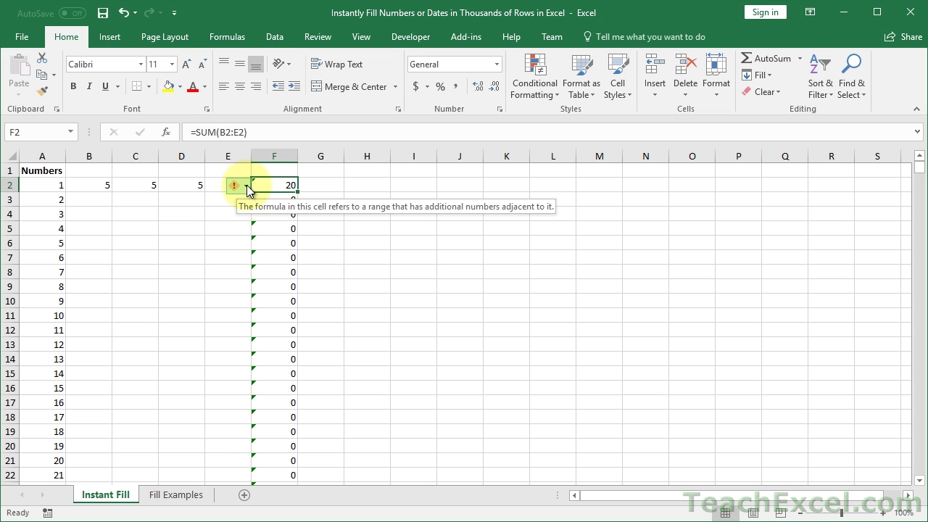
pyautogui.click(246, 189)
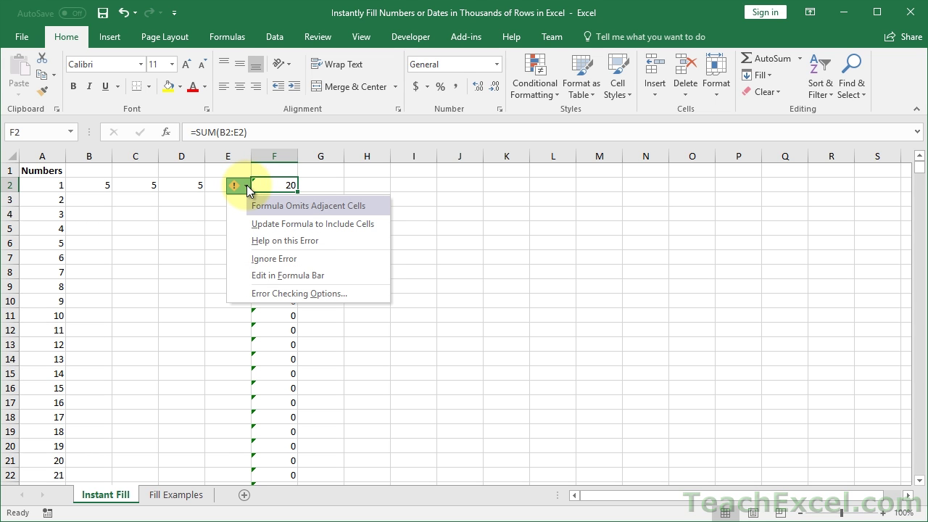
pyautogui.click(266, 258)
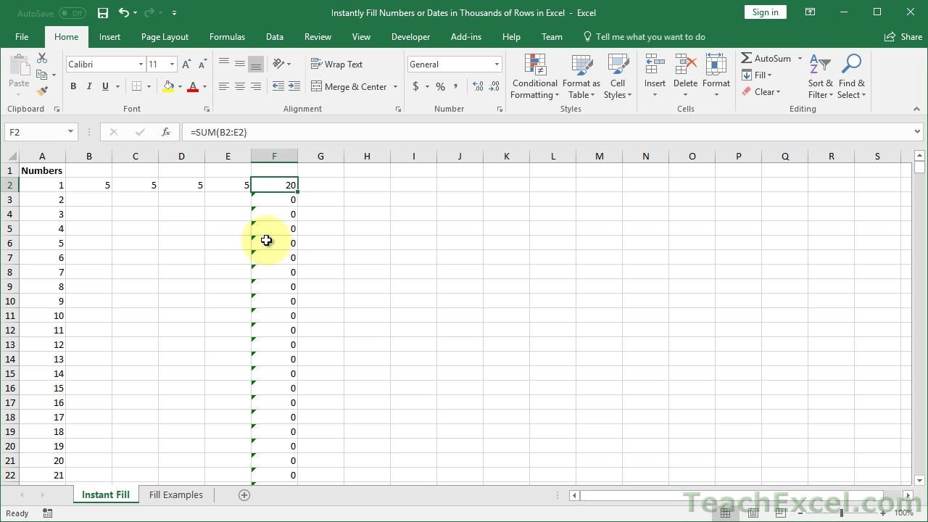
pyautogui.click(326, 186)
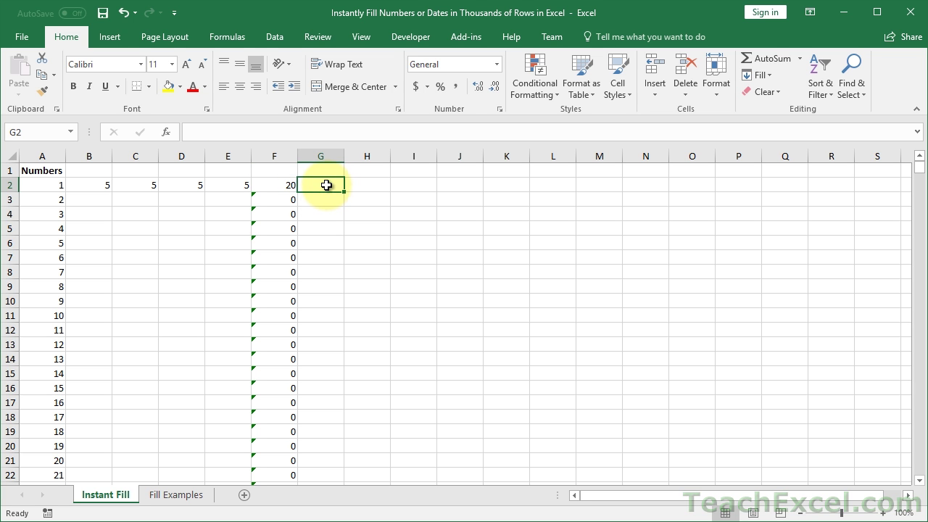
# Zoom the sheet to 130% and enter the header Dates in G1.
pyautogui.click(884, 512)
pyautogui.click(884, 512)
pyautogui.click(884, 512)
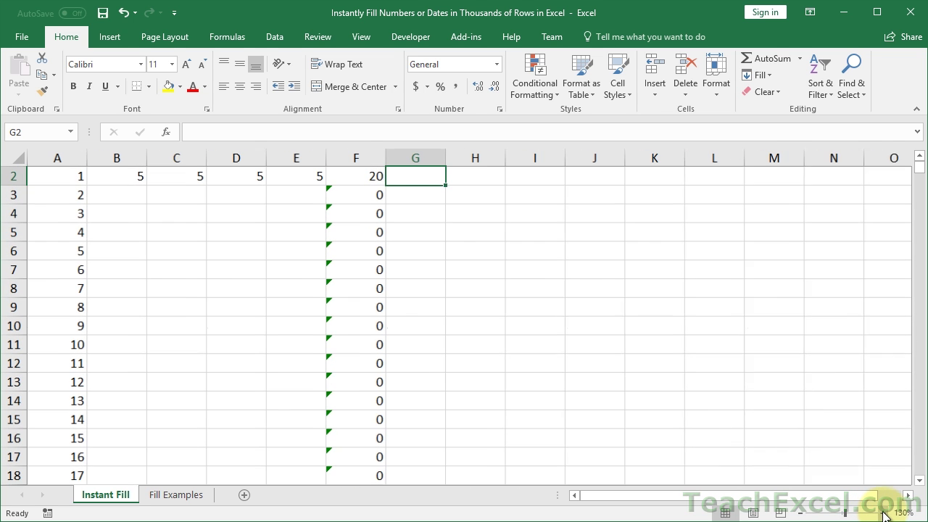
pyautogui.scroll(1, 612, 305)
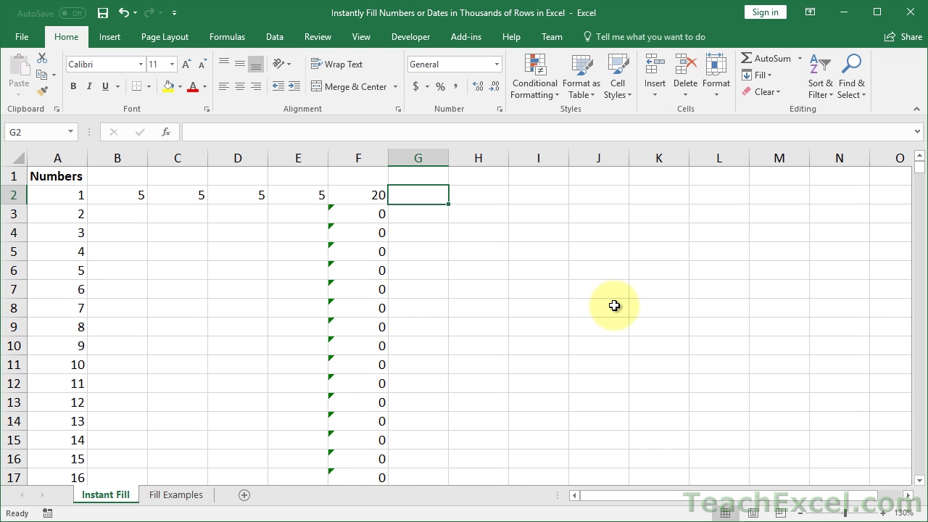
pyautogui.click(409, 176)
pyautogui.write('Date')
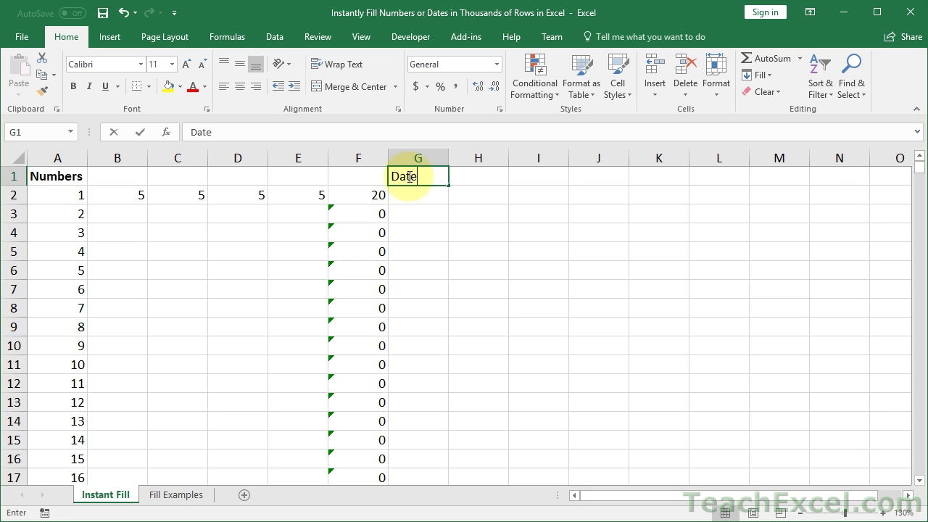
pyautogui.write('s')
pyautogui.press('Return')
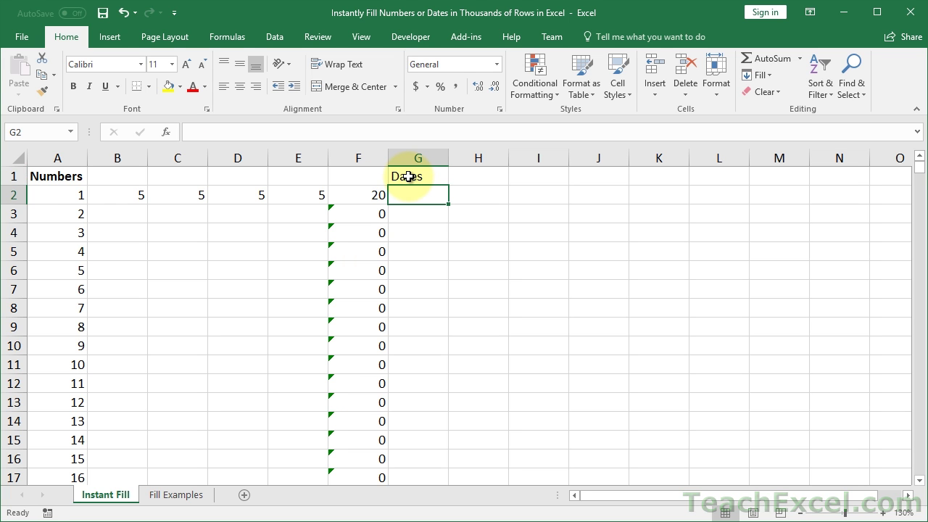
# Enter 1/1/2018 in G2 and fill it down to 1/9/2018 in G10.
pyautogui.write('1/1/2018')
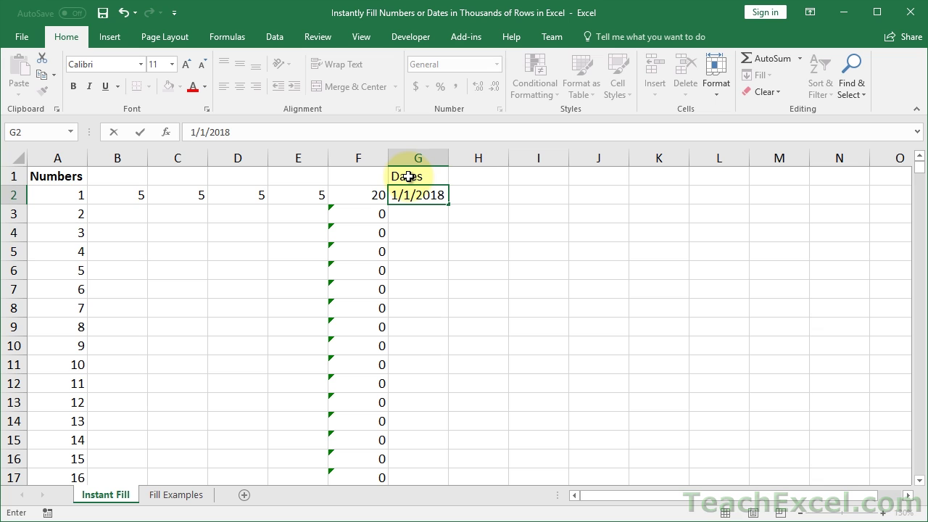
pyautogui.hotkey('ctrl', 'Return')
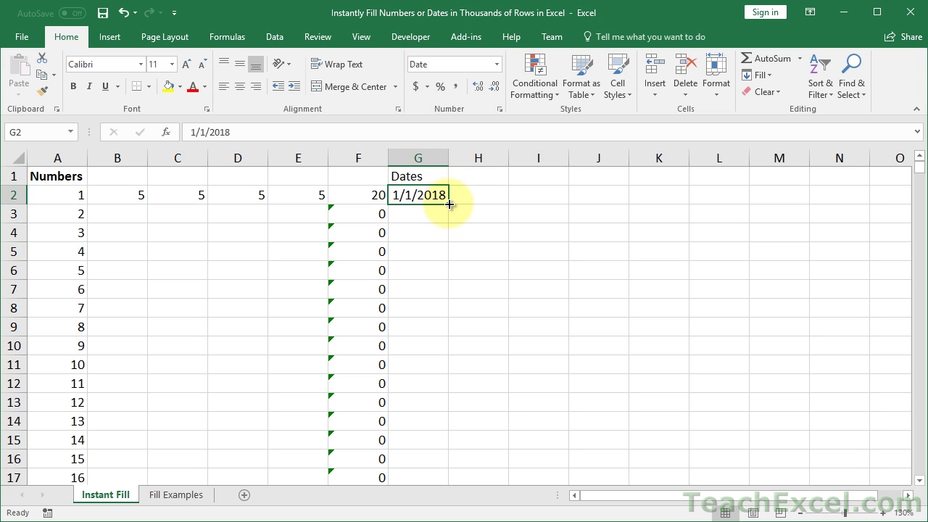
pyautogui.moveTo(450, 205); pyautogui.dragTo(440, 356)
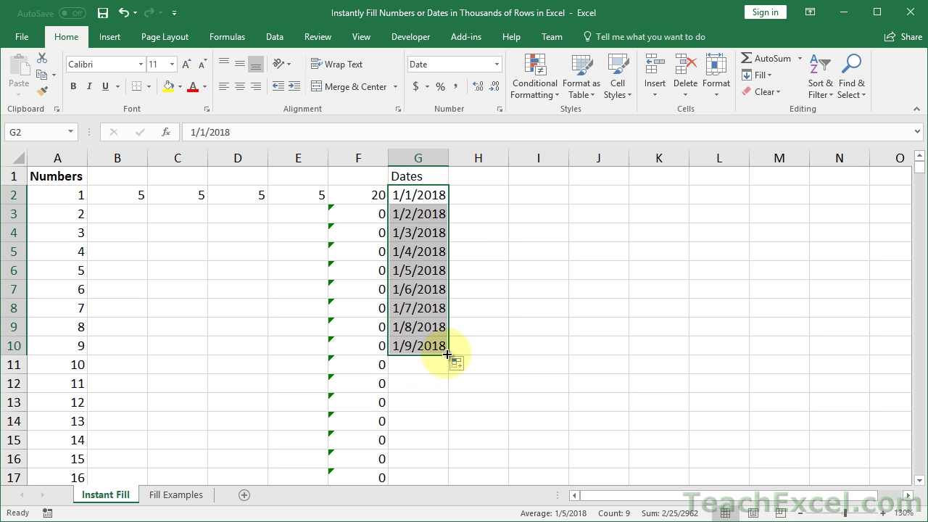
# Fill dates down to 6/24/2702 in row 250001, widen column G, and check both ends.
pyautogui.doubleClick(447, 355)
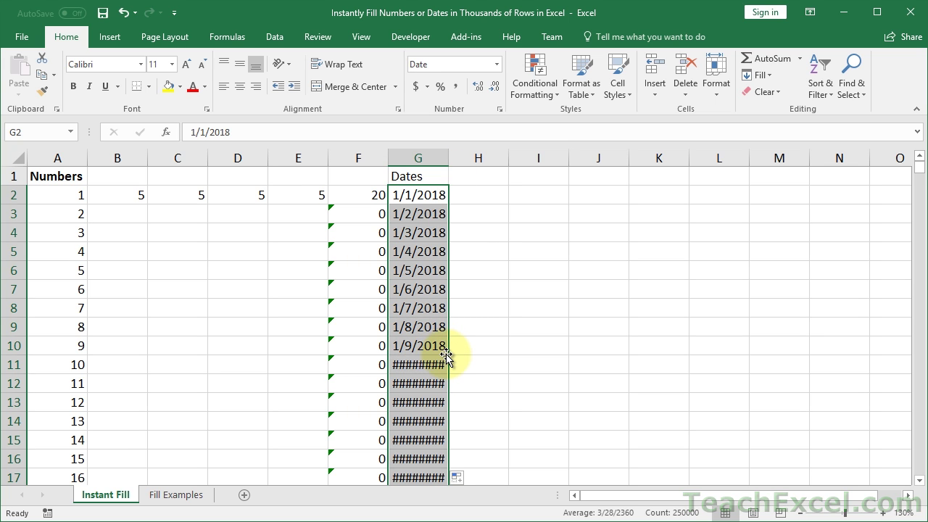
pyautogui.moveTo(448, 156); pyautogui.dragTo(478, 156)
pyautogui.click(428, 195)
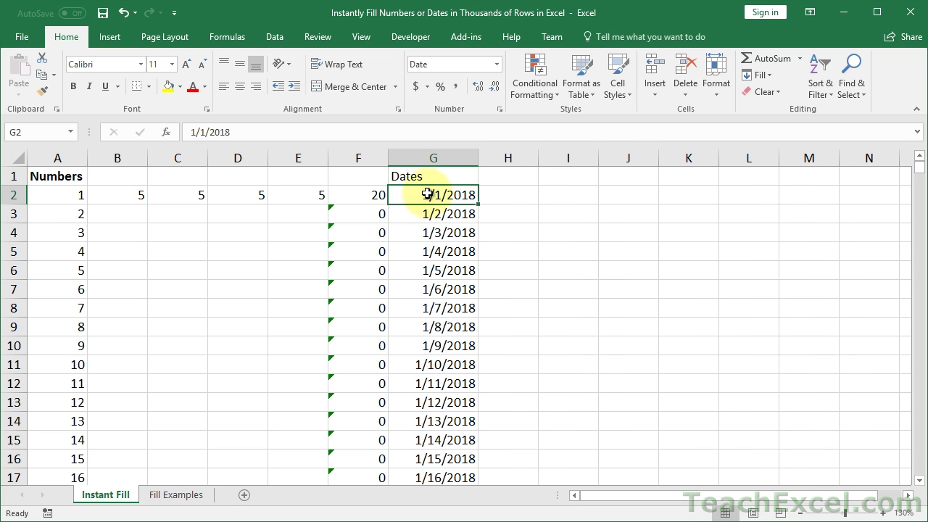
pyautogui.hotkey('ctrl', 'Down')
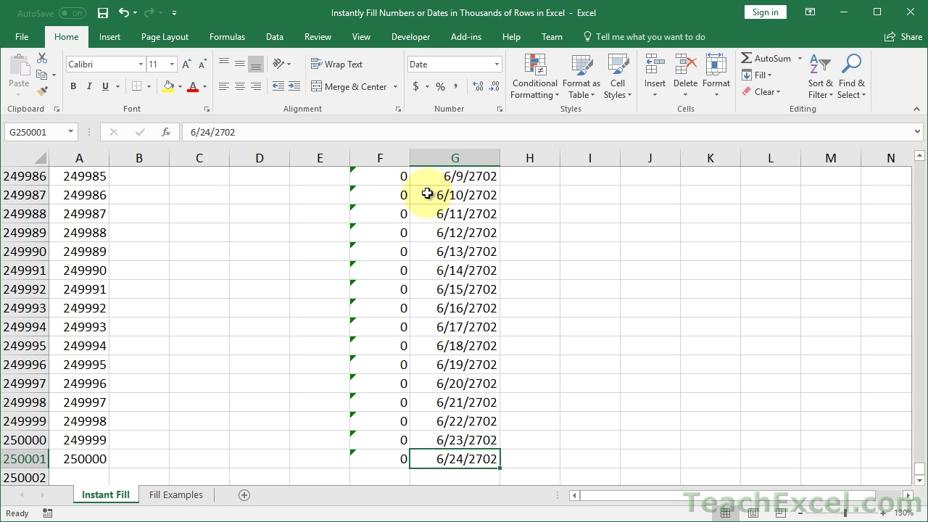
pyautogui.hotkey('ctrl', 'Up')
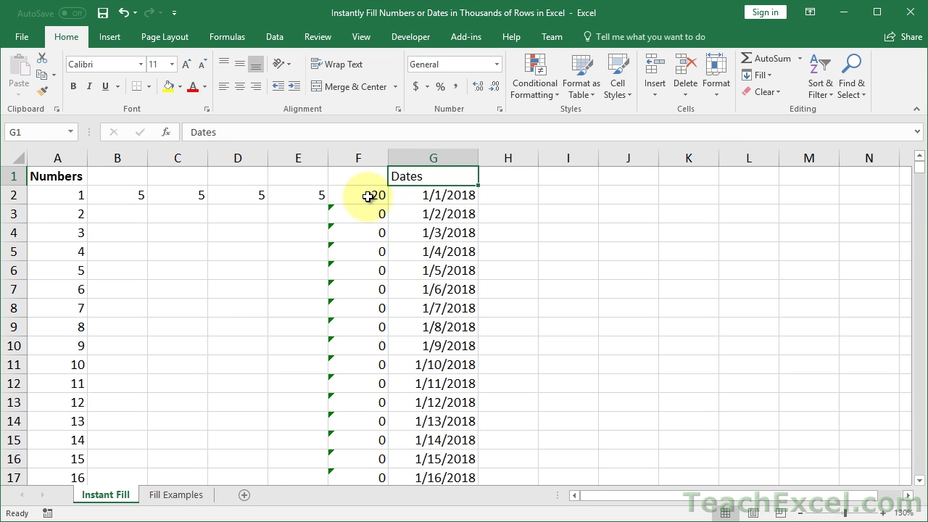
# Clear every date from G2 downward and make the Dates header in G1 bold.
pyautogui.click(438, 196)
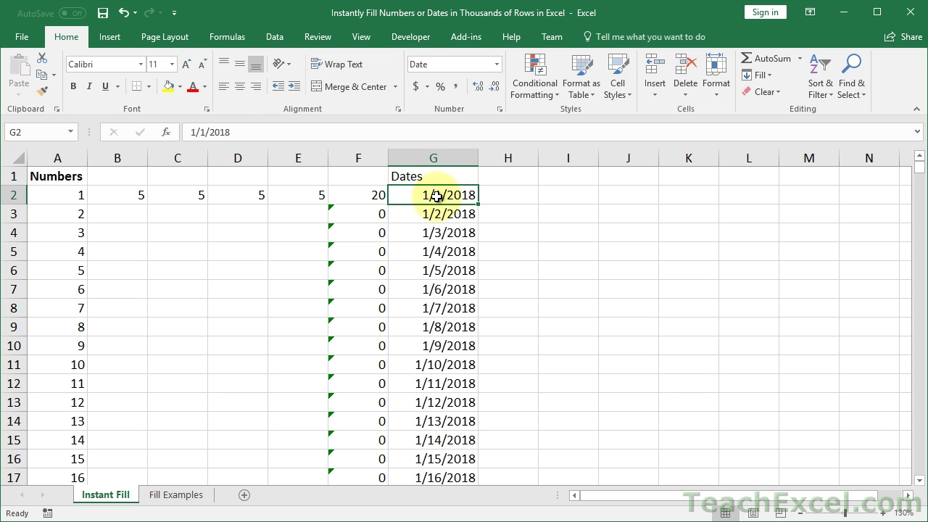
pyautogui.hotkey('ctrl', 'shift', 'Down')
pyautogui.press('Delete')
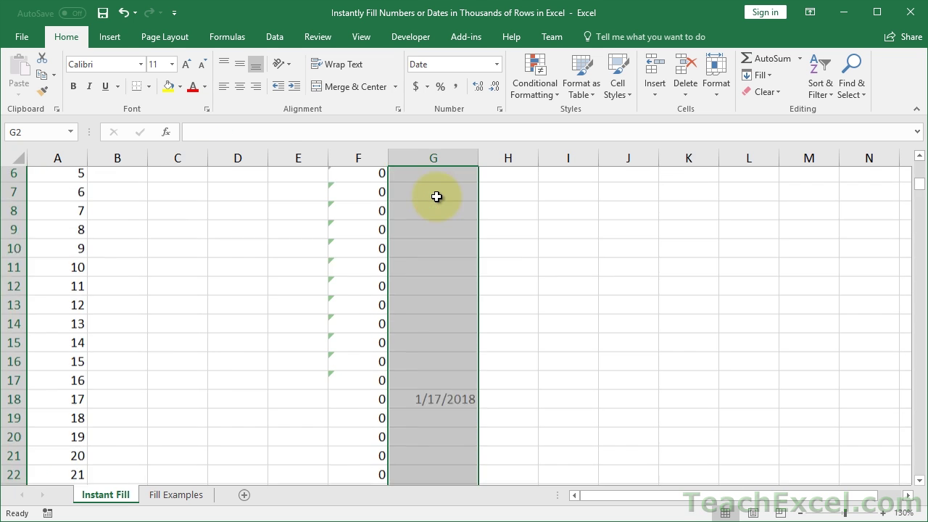
pyautogui.press('Up')
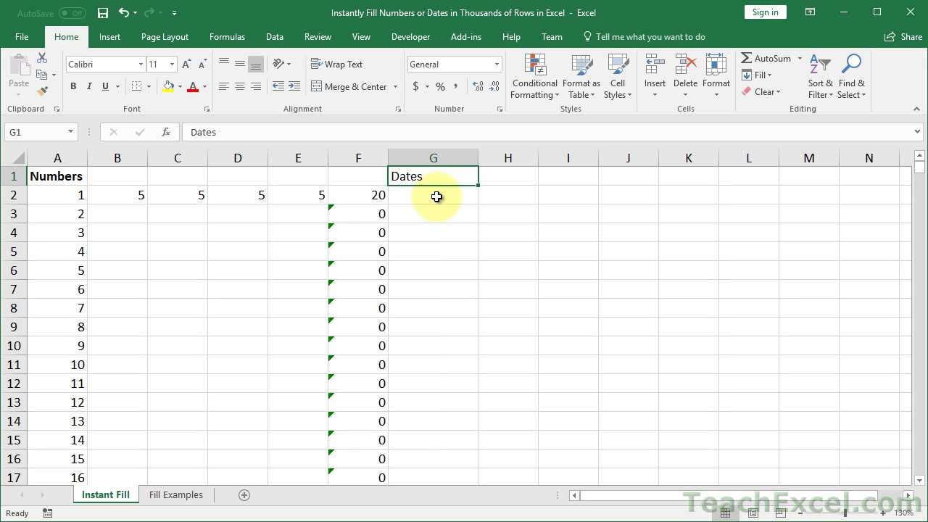
pyautogui.hotkey('ctrl', 'b')
pyautogui.press('Down')
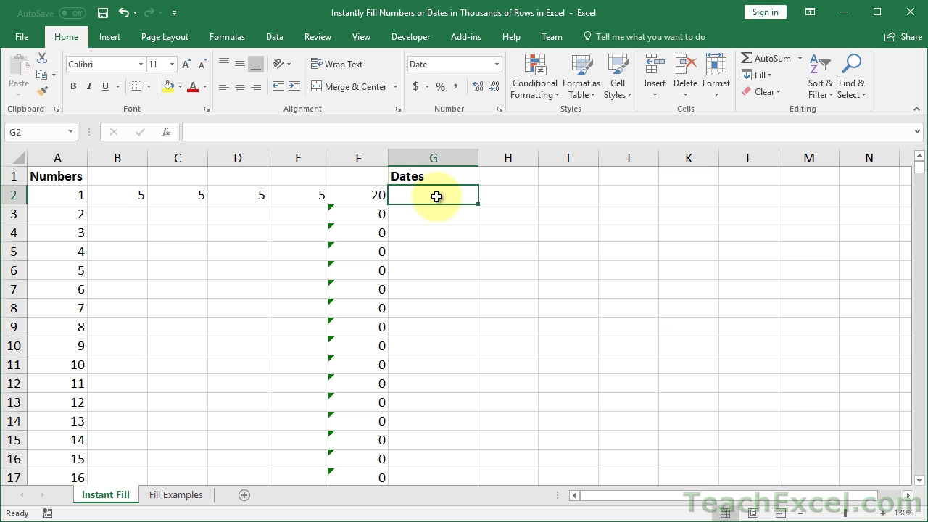
# Enter 8/13/2018 in G2 and fill the series down to 8/21/2018 in G10.
pyautogui.write('8')
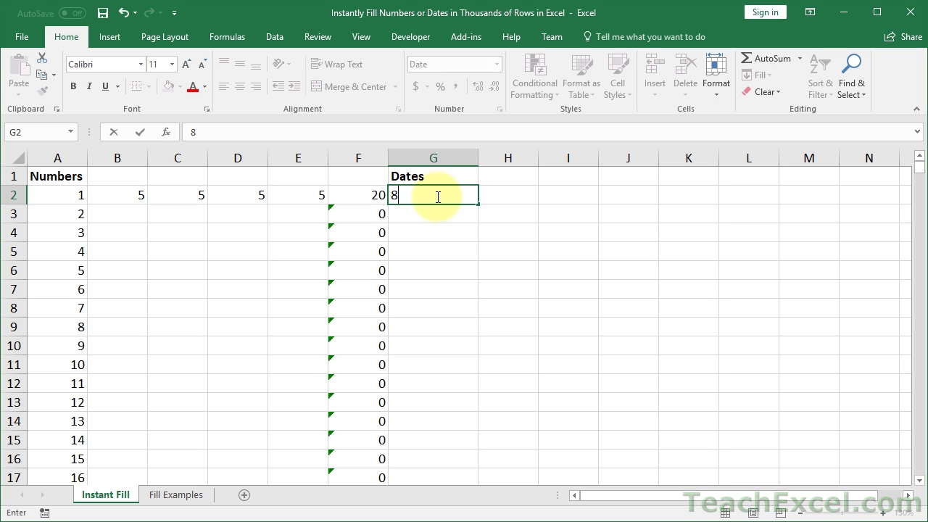
pyautogui.write('/13/2018')
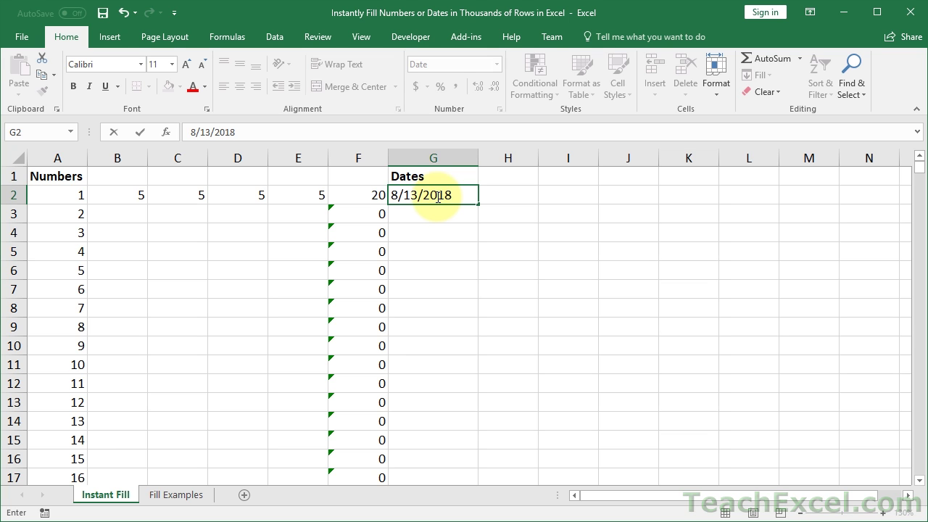
pyautogui.hotkey('ctrl', 'Return')
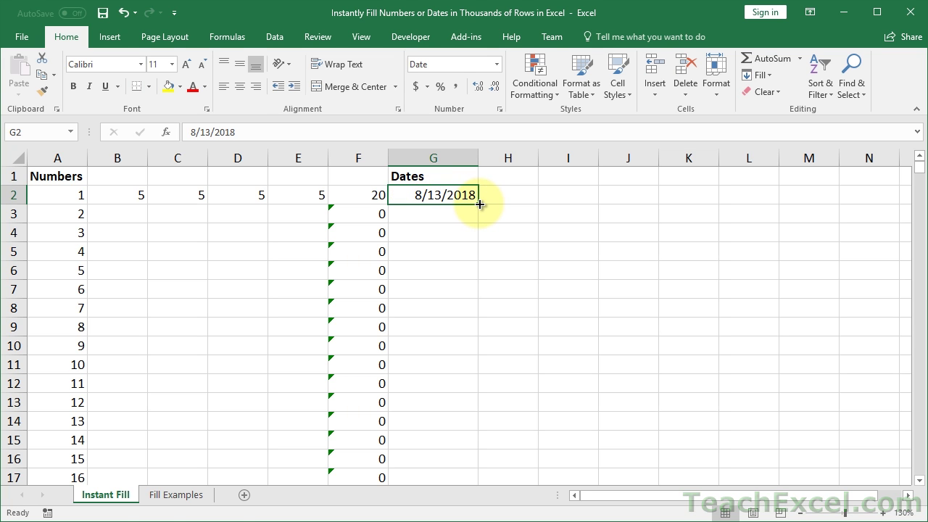
pyautogui.moveTo(479, 206); pyautogui.dragTo(452, 357)
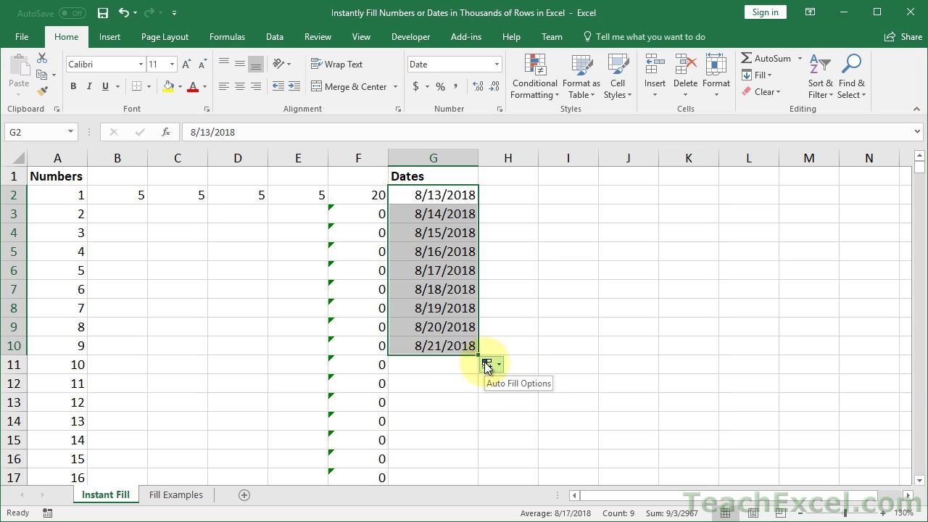
pyautogui.click(487, 365)
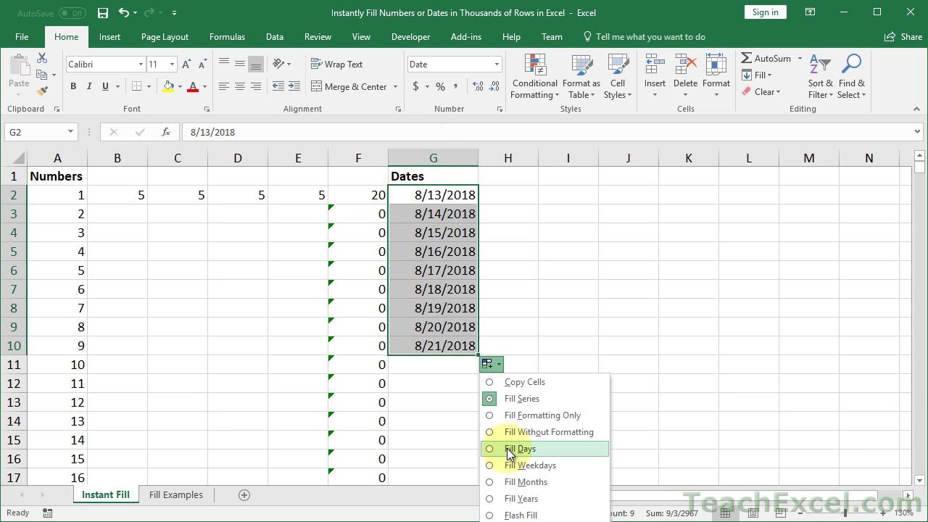
# Switch the filled dates to Fill Weekdays, so G2:G10 run 8/13/2018 to 8/23/2018.
pyautogui.click(518, 465)
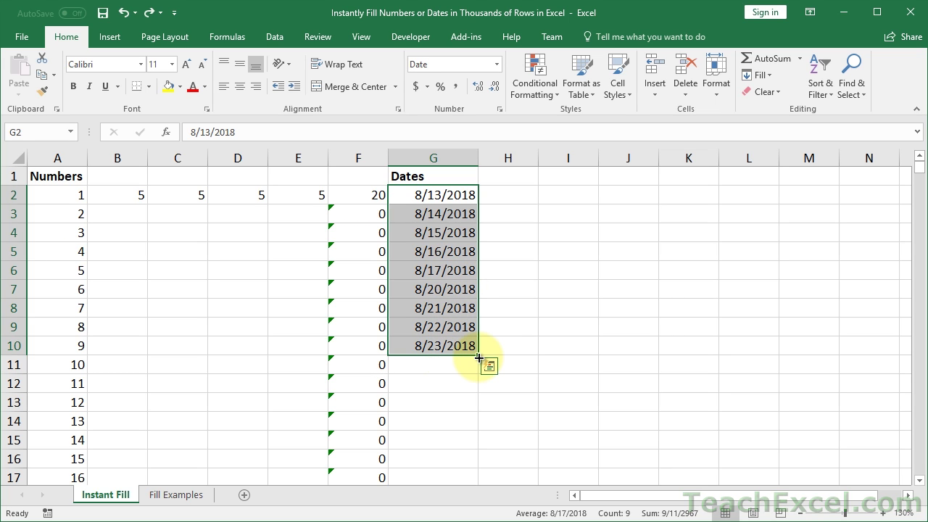
pyautogui.click(432, 192)
pyautogui.doubleClick(435, 232)
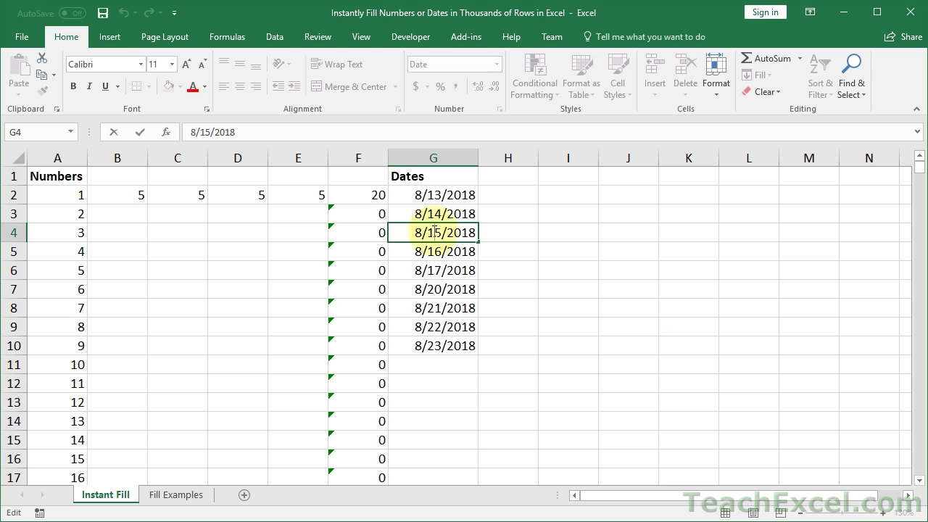
pyautogui.press('Escape')
pyautogui.click(497, 63)
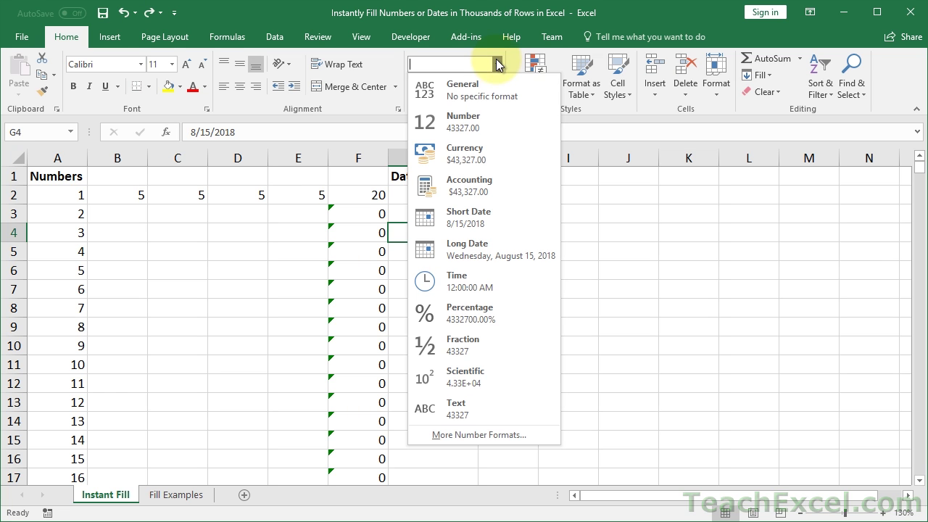
pyautogui.click(474, 88)
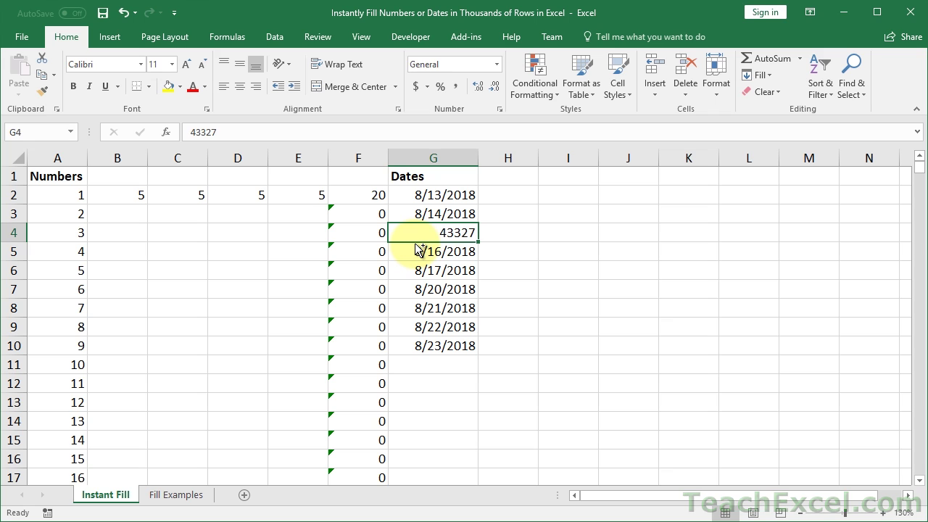
pyautogui.hotkey('ctrl', 'z')
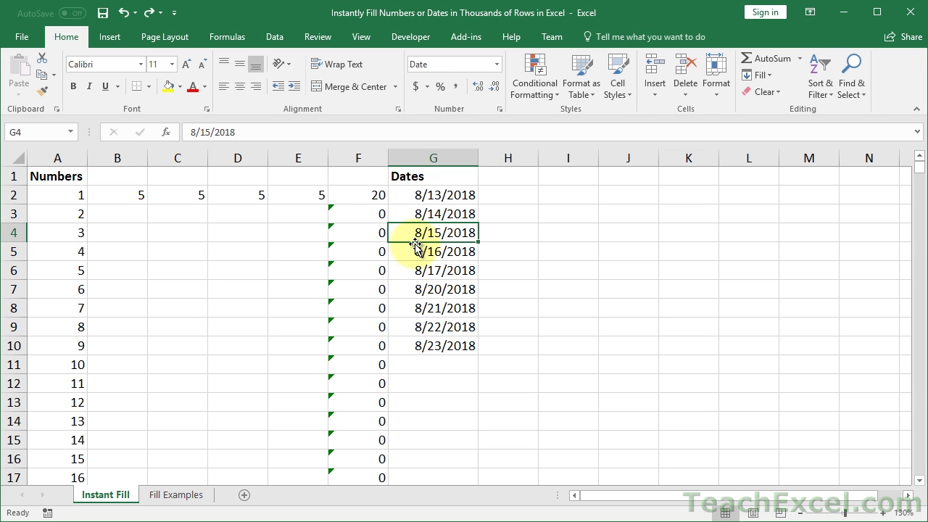
pyautogui.click(358, 238)
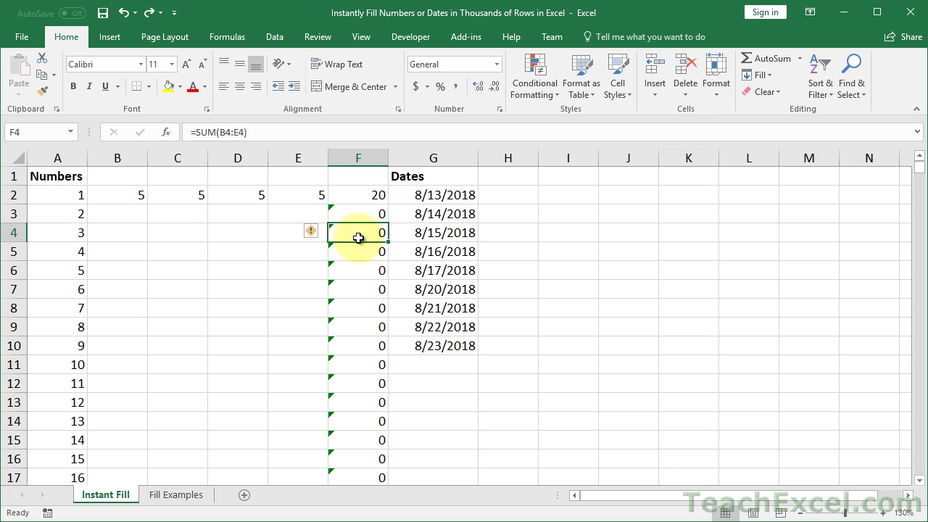
pyautogui.click(504, 174)
# Add bold headings Formula V2 in H1 and Formula in F1.
pyautogui.write('Formulas')
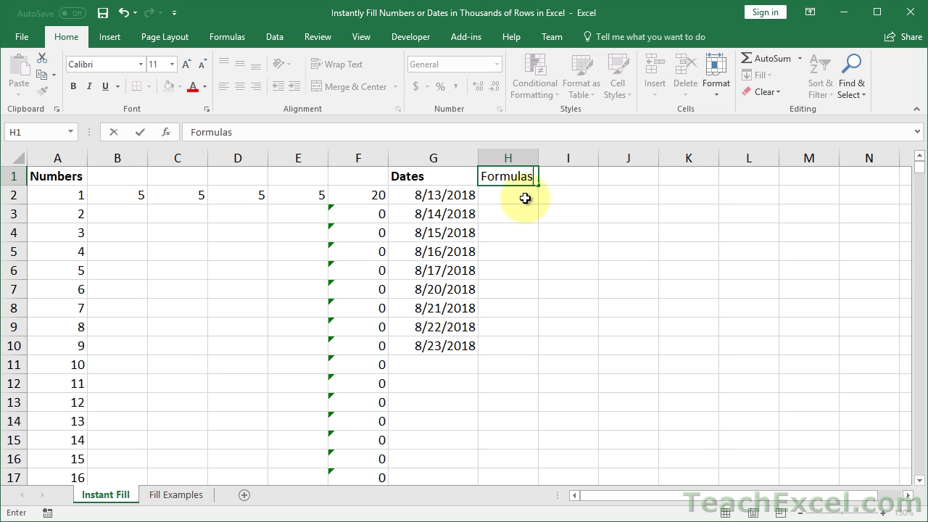
pyautogui.press('BackSpace')
pyautogui.write('V2')
pyautogui.hotkey('ctrl', 'Return')
pyautogui.hotkey('ctrl', 'b')
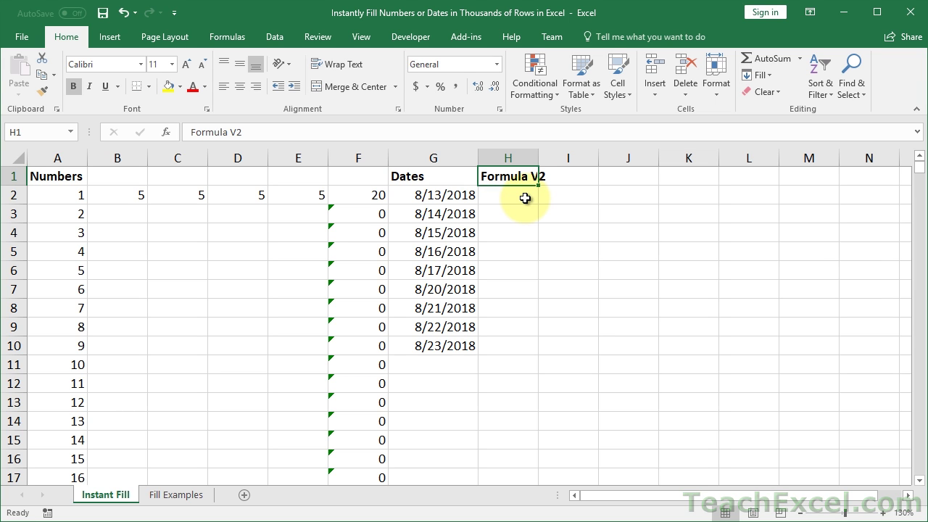
pyautogui.click(342, 174)
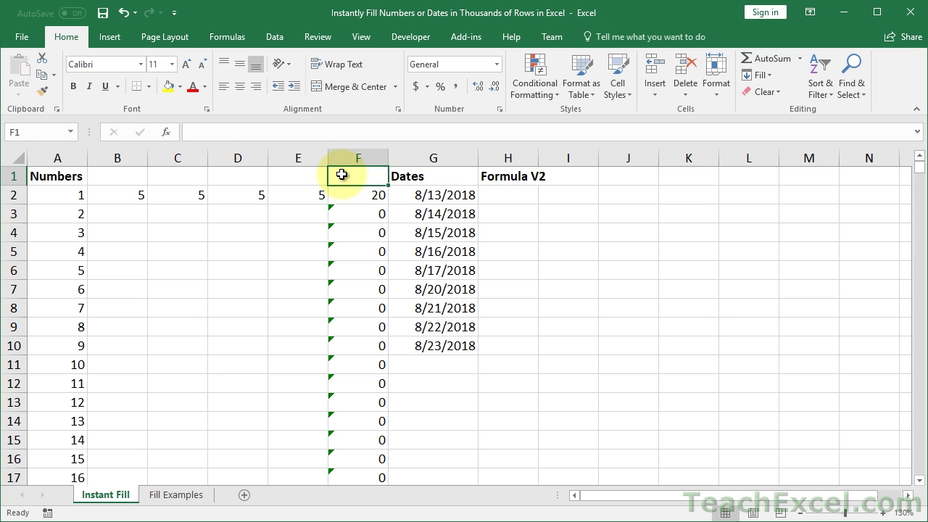
pyautogui.write('Formu')
pyautogui.press('BackSpace')
pyautogui.press('BackSpace')
pyautogui.write('mu')
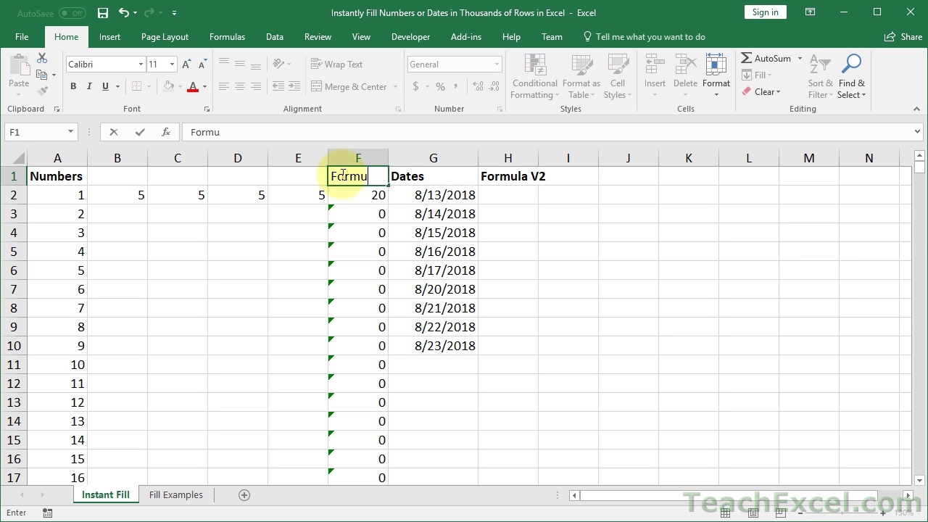
pyautogui.write('la')
pyautogui.hotkey('ctrl', 'Return')
pyautogui.hotkey('ctrl', 'b')
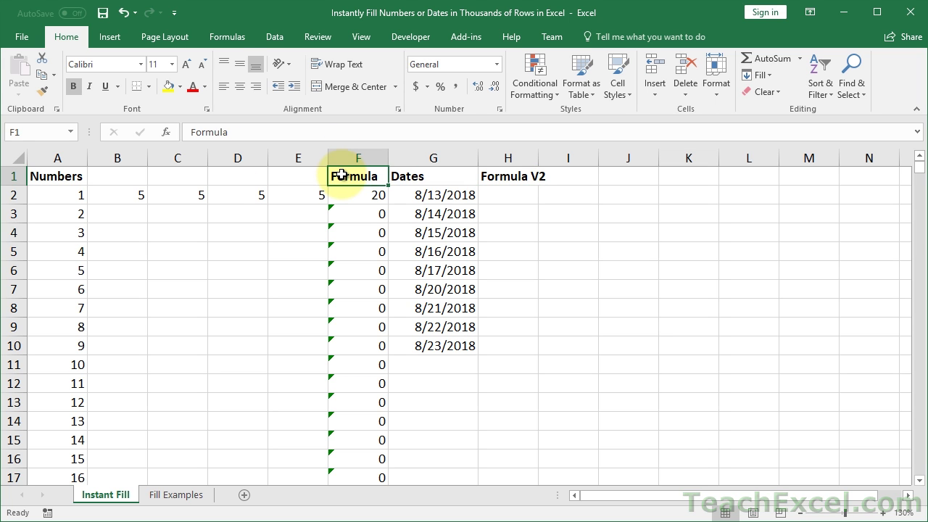
# Fill month headers Jan to Apr across B1:E1 and widen column H.
pyautogui.click(114, 176)
pyautogui.write('Ja')
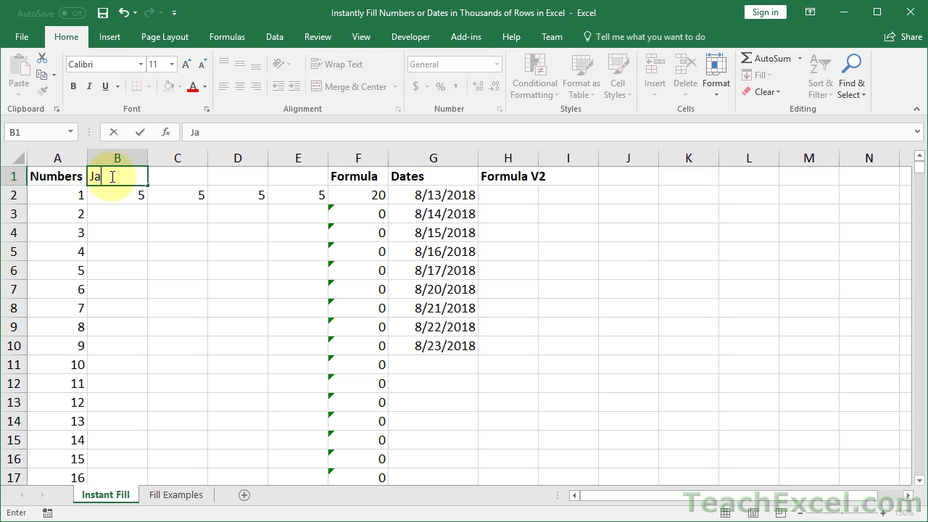
pyautogui.write('n')
pyautogui.hotkey('ctrl', 'Return')
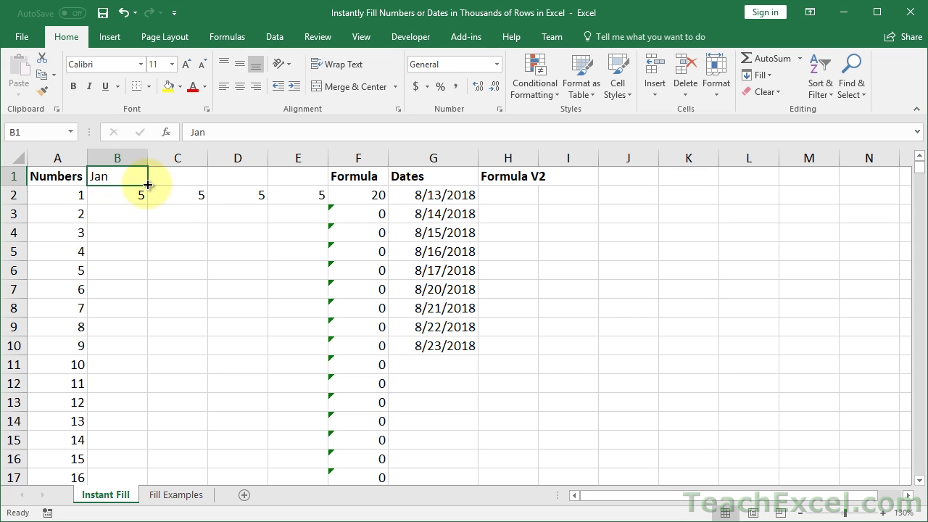
pyautogui.moveTo(147, 185); pyautogui.dragTo(306, 185)
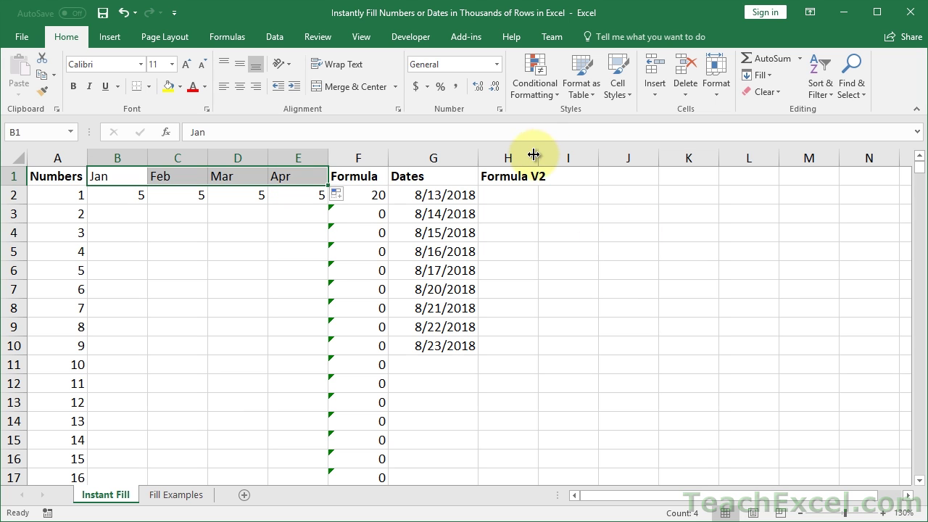
pyautogui.moveTo(538, 159); pyautogui.dragTo(577, 162)
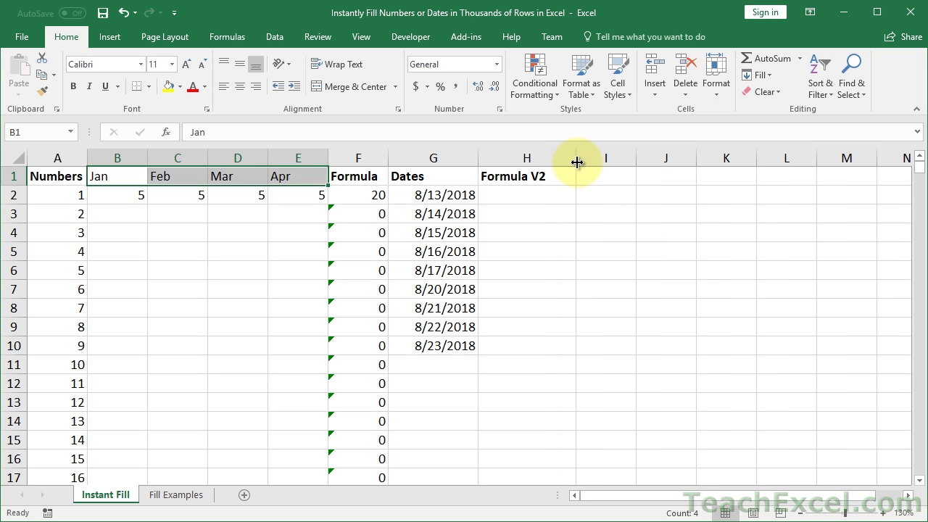
pyautogui.click(522, 197)
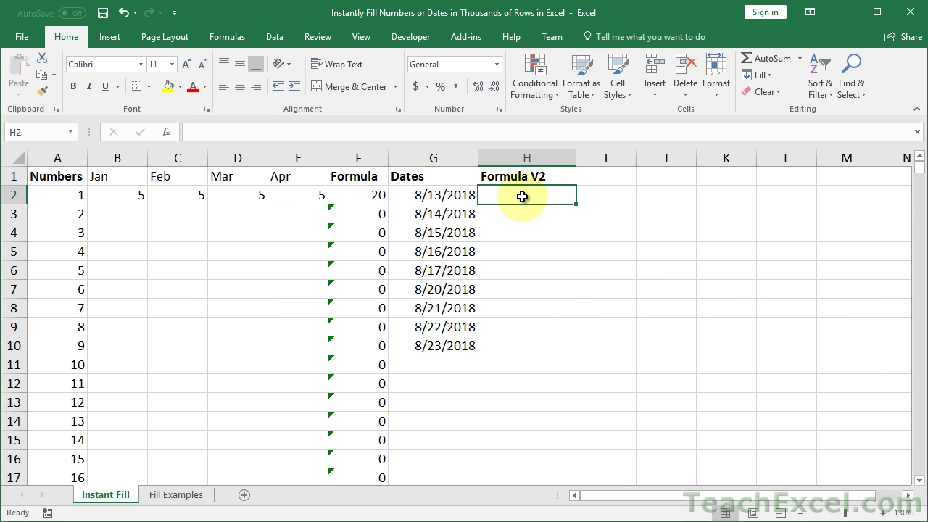
pyautogui.write('=sum')
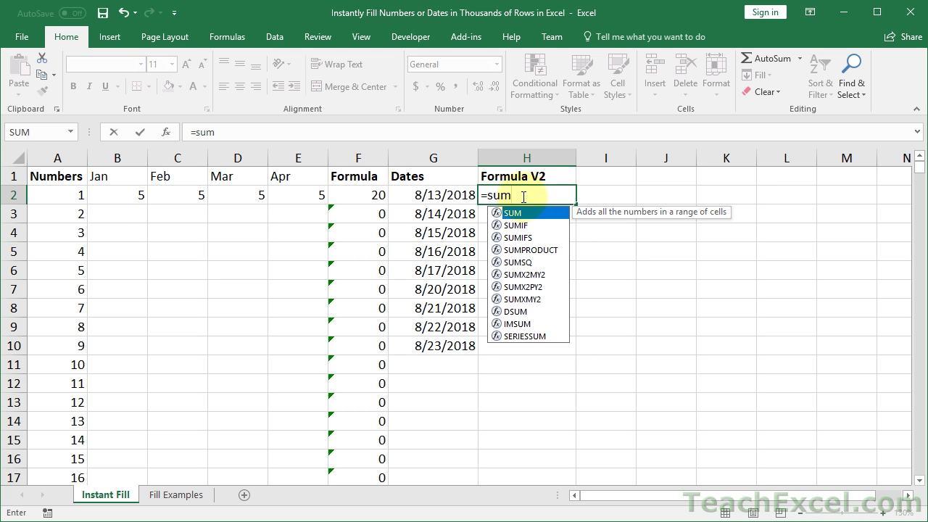
pyautogui.press('Tab')
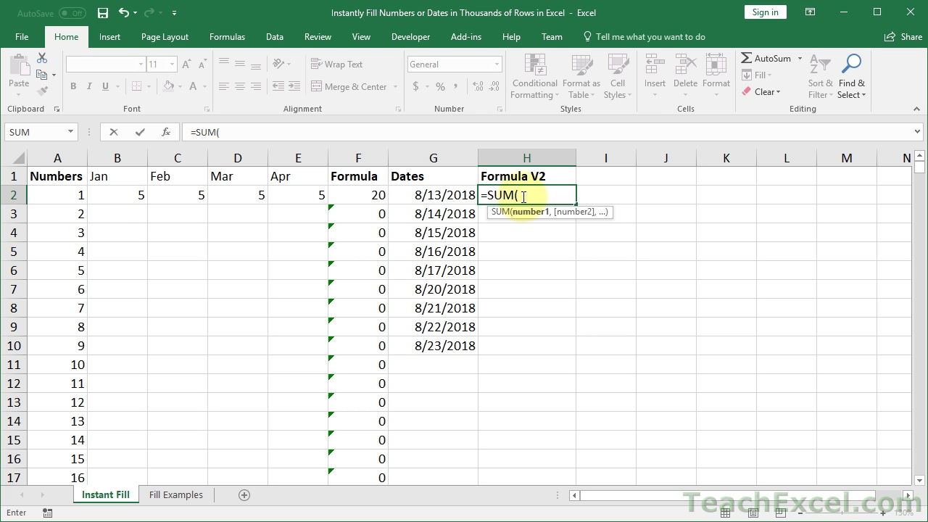
pyautogui.click(60, 157)
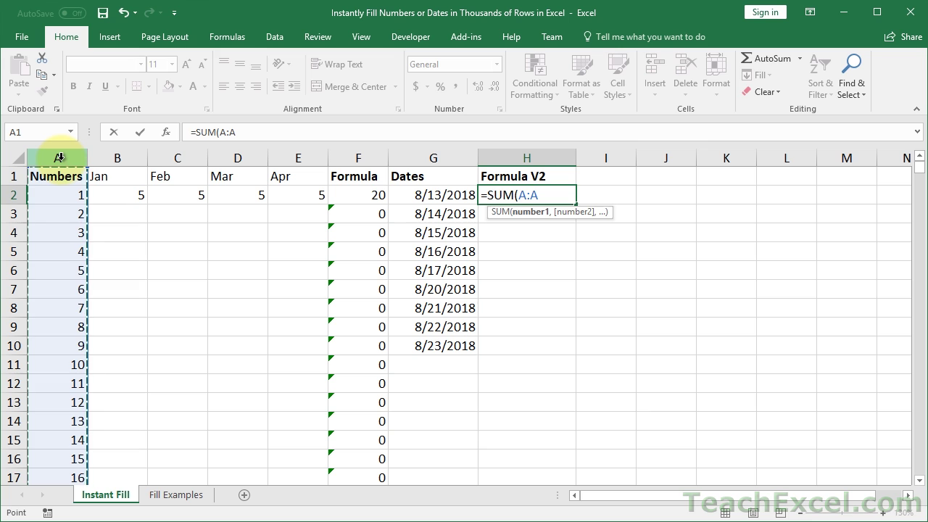
pyautogui.write(')')
pyautogui.press('Return')
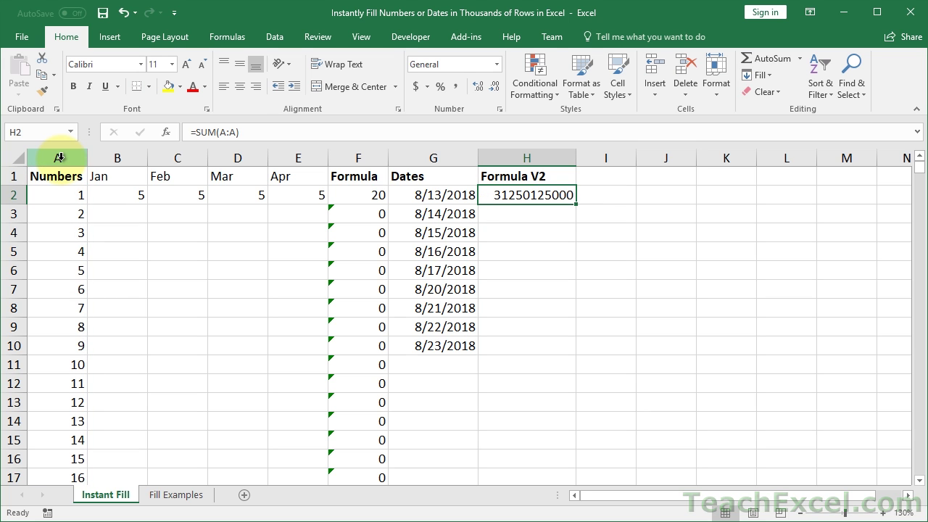
pyautogui.doubleClick(577, 203)
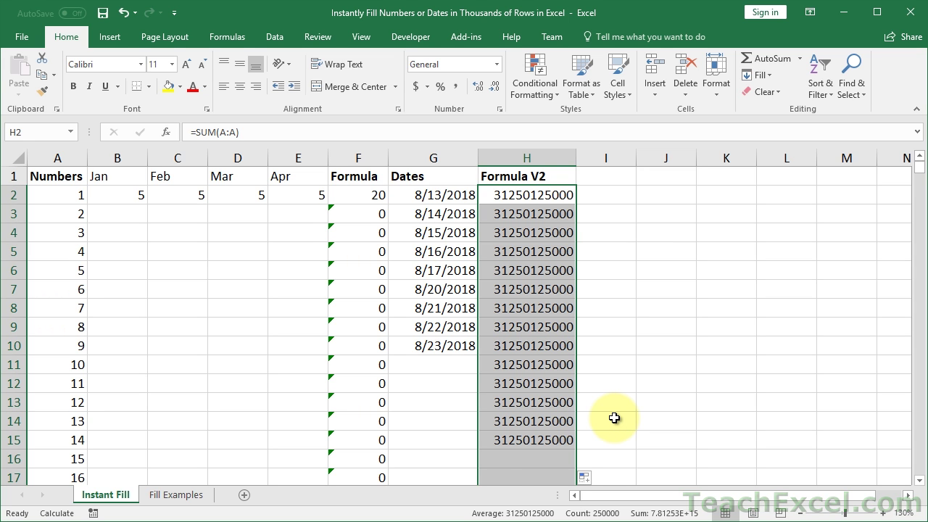
pyautogui.click(530, 176)
# Check that the SUM formulas in column H run from H2 to the last row.
pyautogui.click(524, 196)
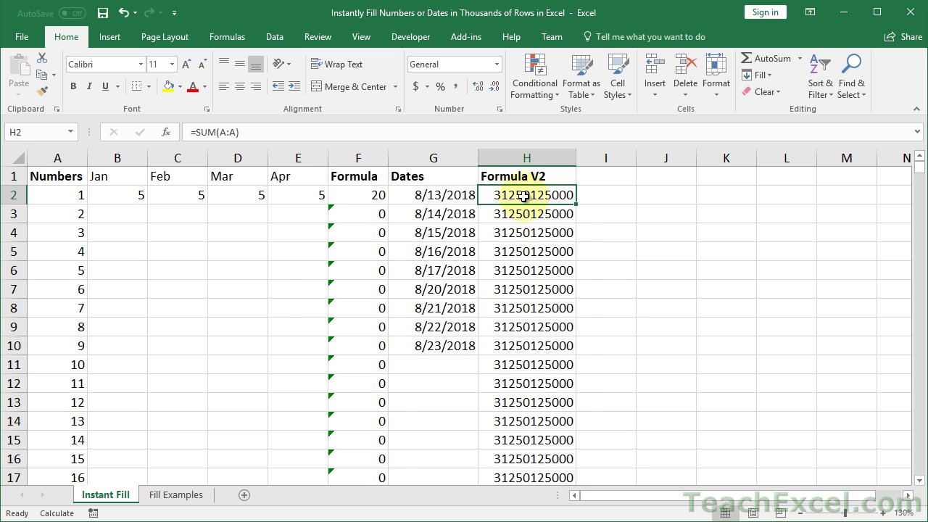
pyautogui.hotkey('ctrl', 'Down')
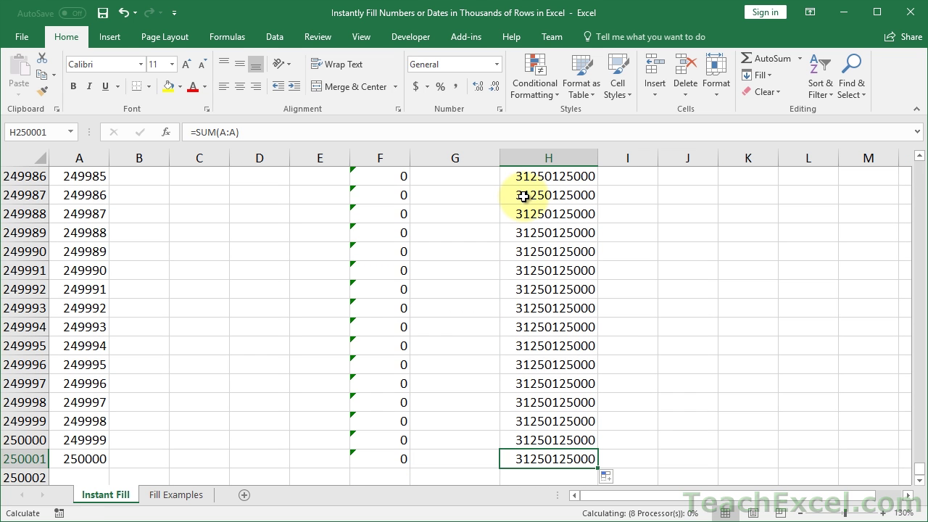
pyautogui.hotkey('ctrl', 'Up')
# Enter test values red in I2 and sdf in I4.
pyautogui.press('Right')
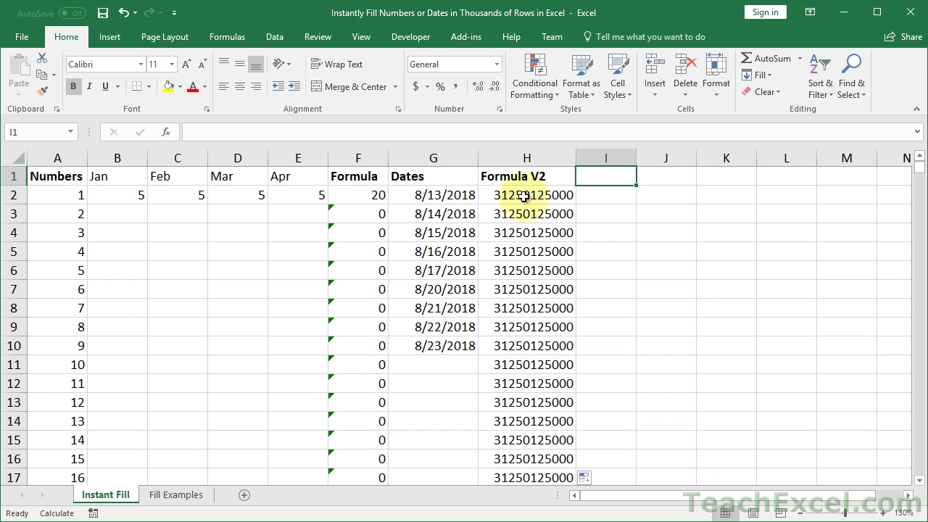
pyautogui.press('Down')
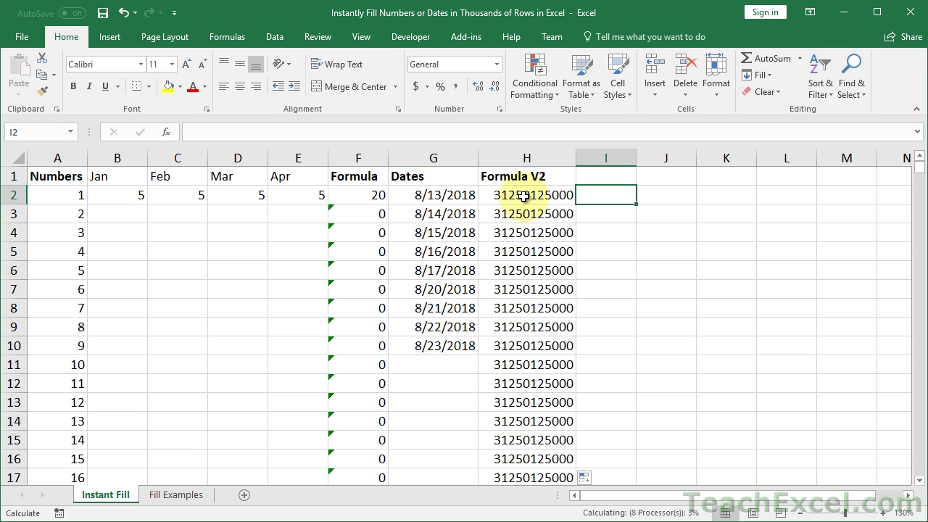
pyautogui.write('red')
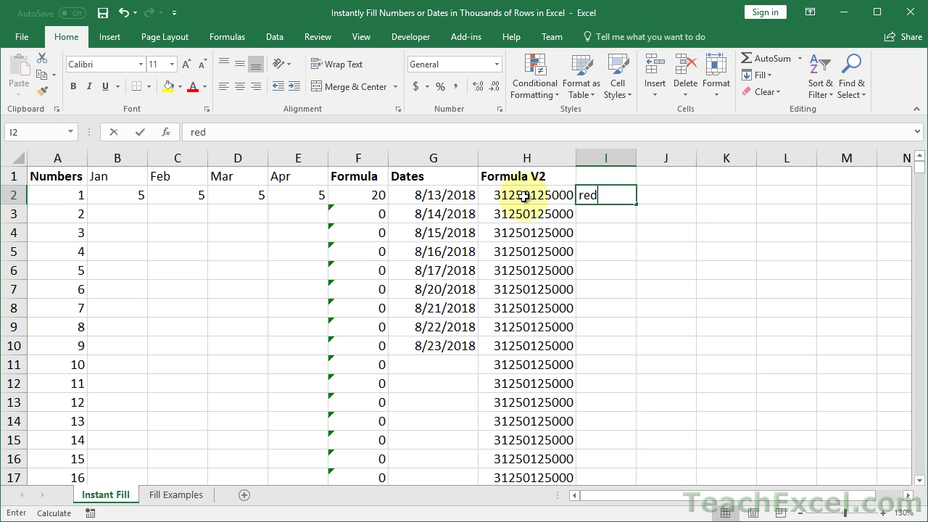
pyautogui.press('Return')
pyautogui.press('Return')
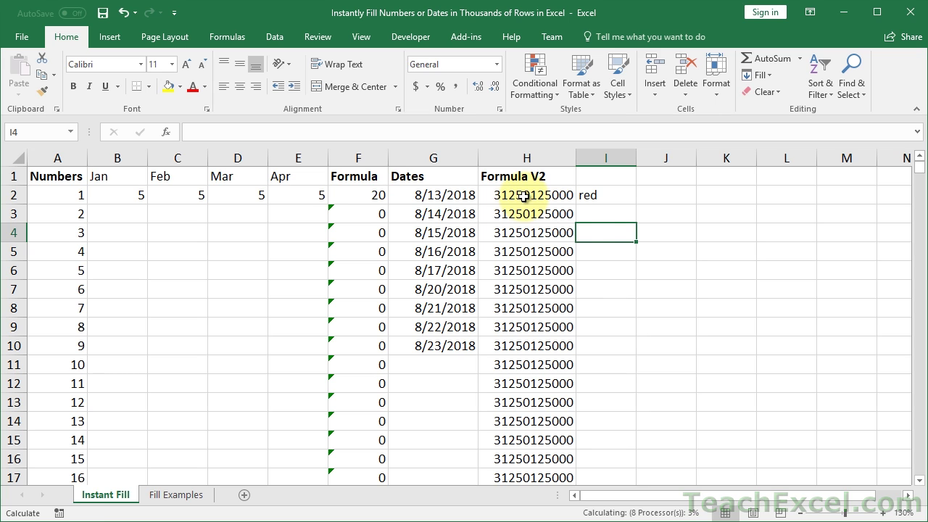
pyautogui.write('sdf')
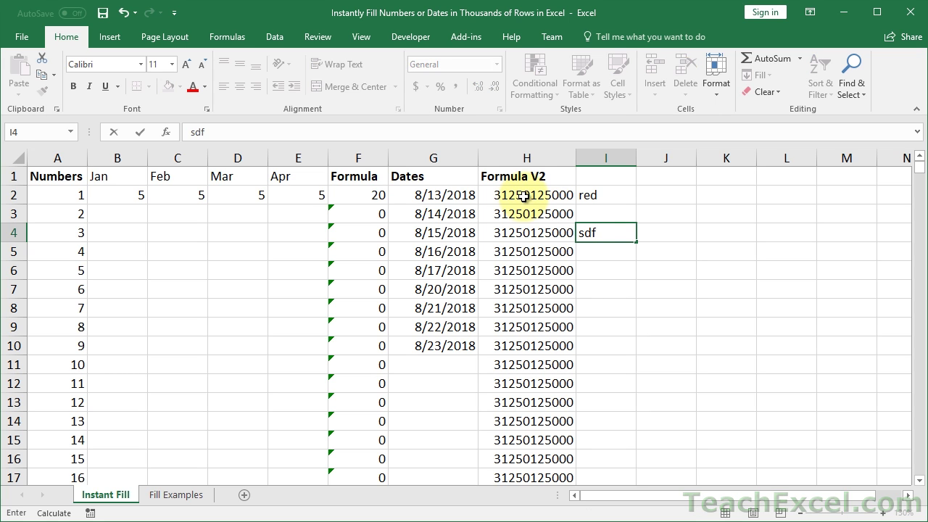
pyautogui.hotkey('ctrl', 'Return')
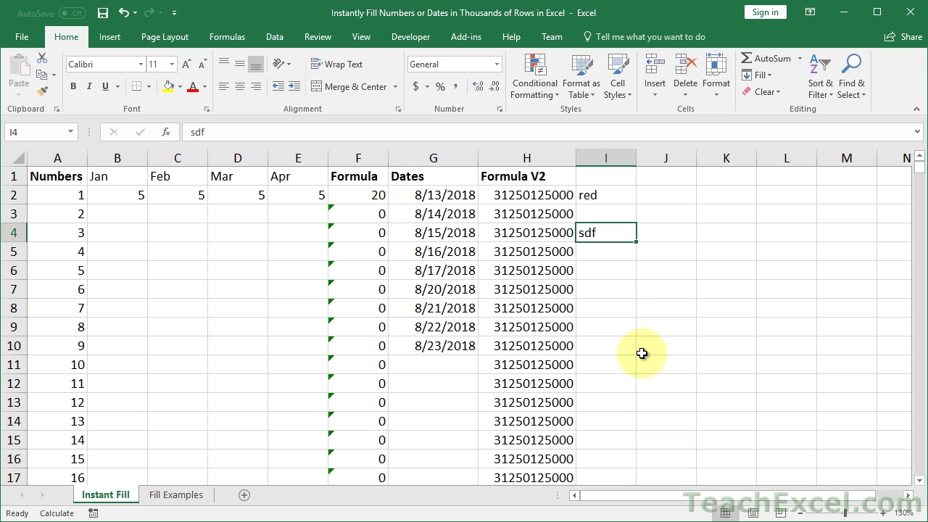
# Set the workbook calculation option to Manual.
pyautogui.click(234, 39)
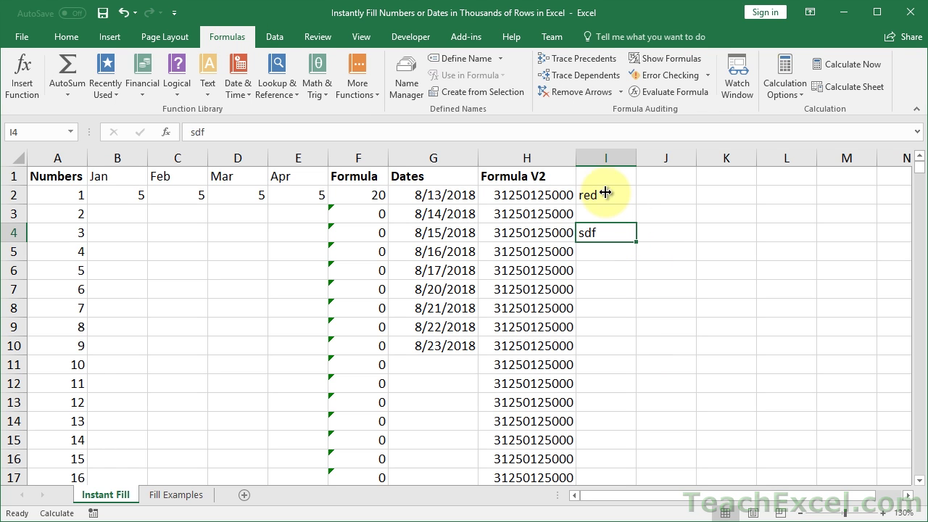
pyautogui.click(797, 80)
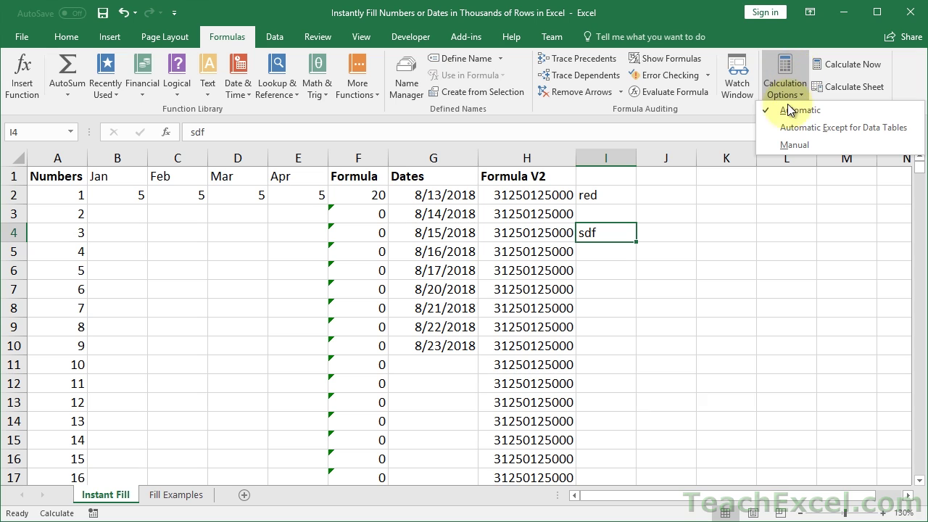
pyautogui.click(786, 149)
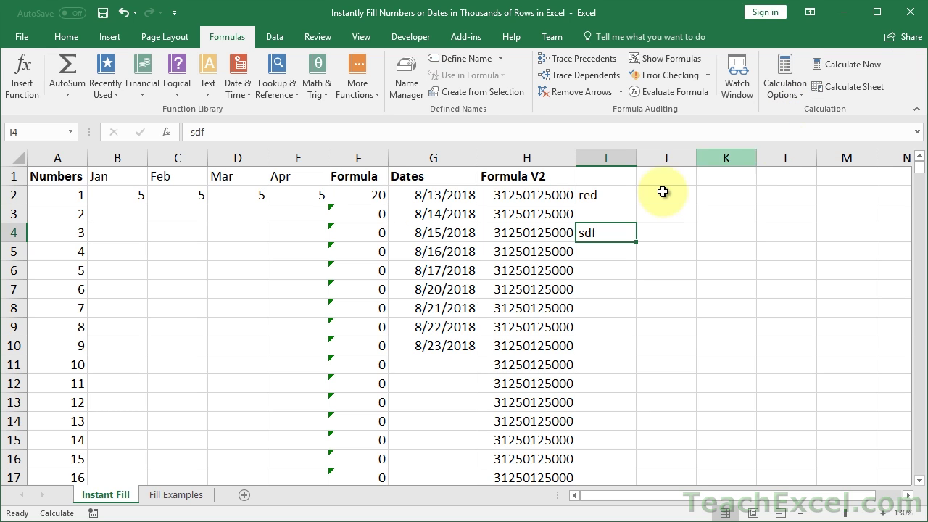
# Delete the red and sdf entries and type test text 'asdf asdf asdf ds 3 3 3 3 3' in column I.
pyautogui.press('Delete')
pyautogui.press('Up')
pyautogui.press('Up')
pyautogui.press('Delete')
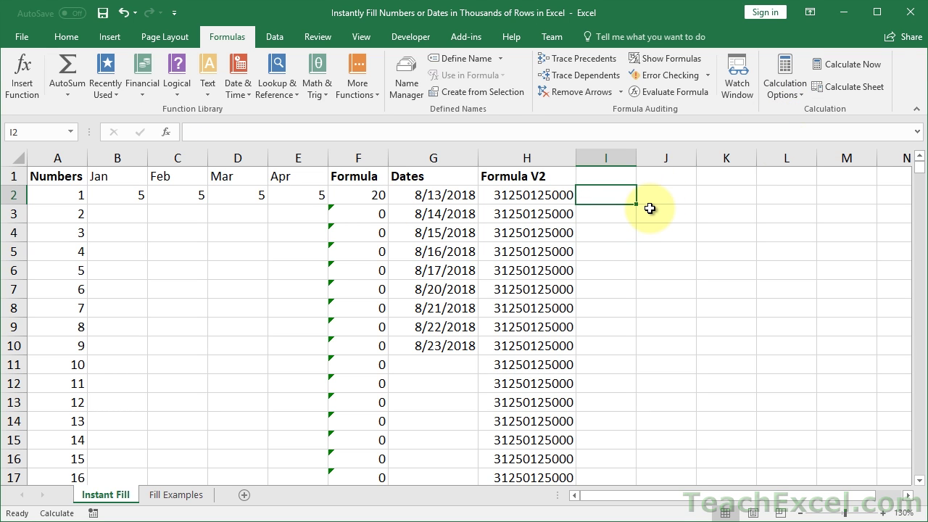
pyautogui.write('asdf')
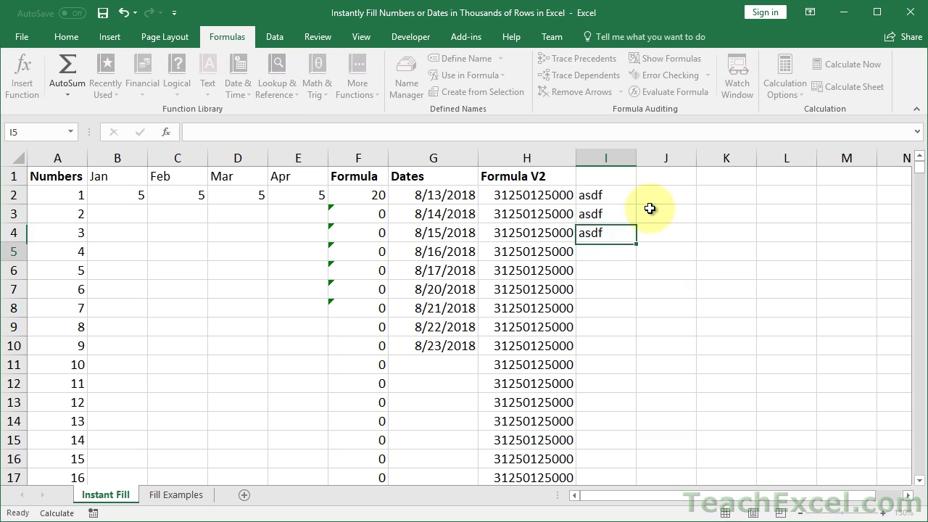
pyautogui.write(' asdf asdf ds 3 3 3 3 3')
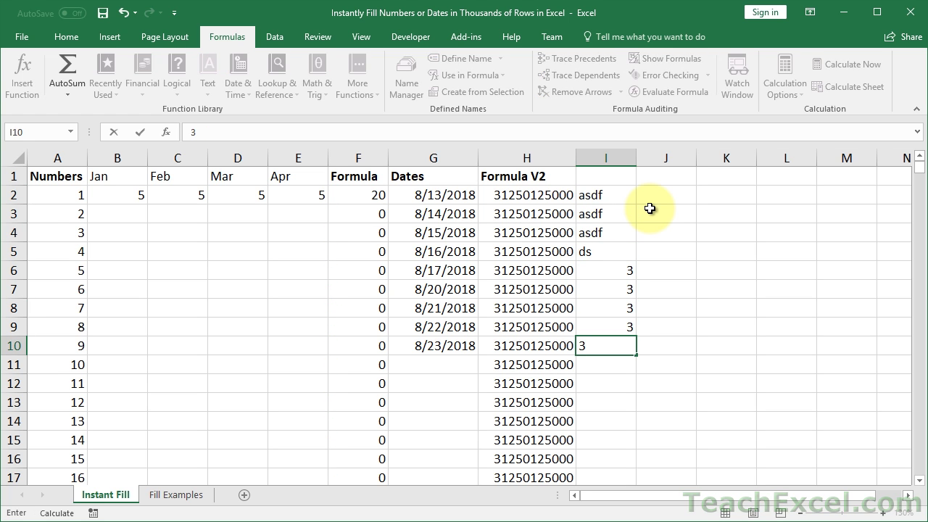
pyautogui.press('Return')
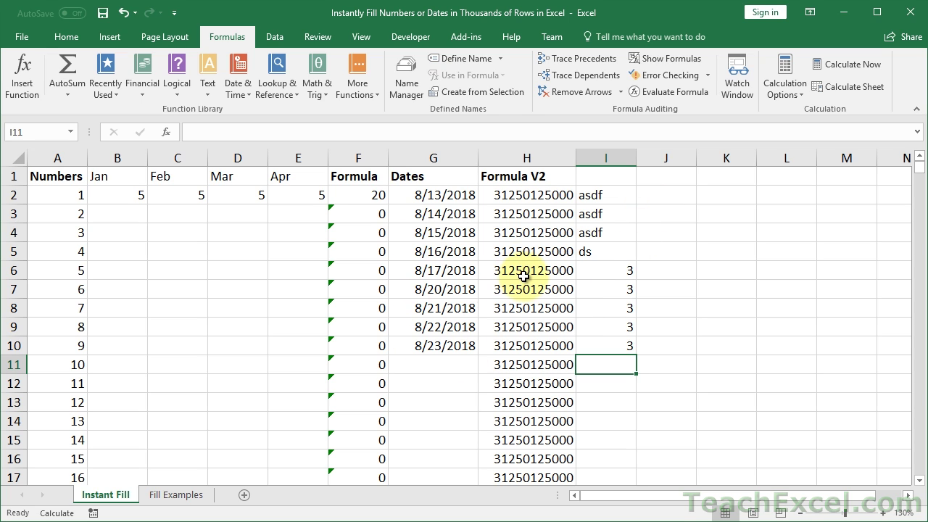
# Clear I2:I10, enter dffdd in I2, and confirm calculation remains Manual.
pyautogui.click(621, 203)
pyautogui.moveTo(620, 202); pyautogui.dragTo(617, 355)
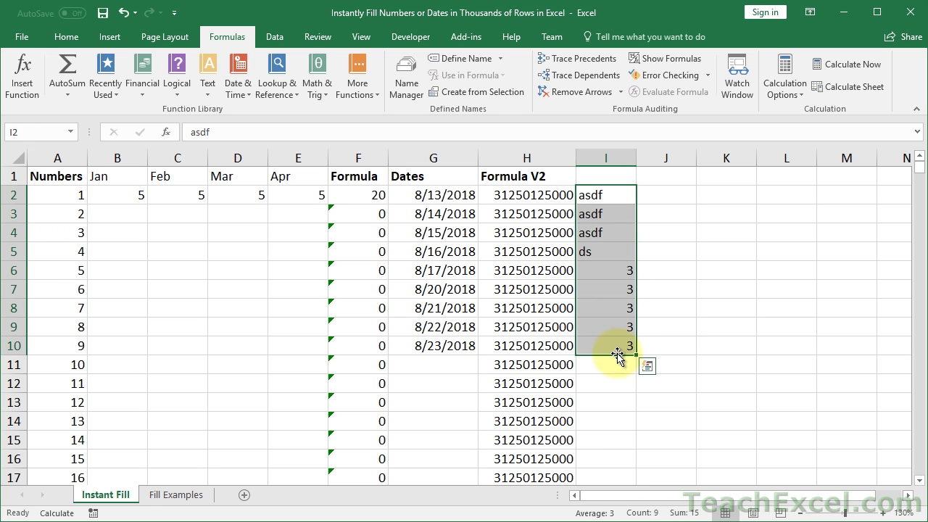
pyautogui.press('Delete')
pyautogui.hotkey('shift', 'BackSpace')
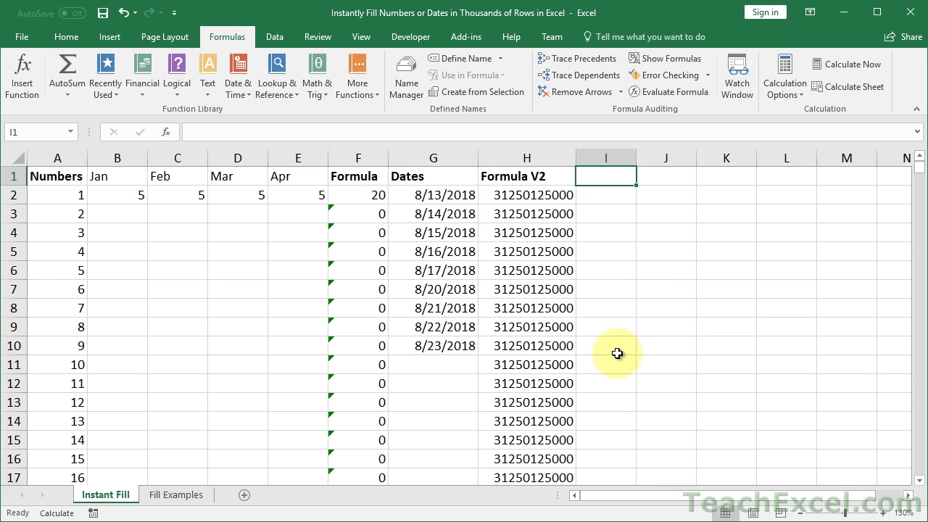
pyautogui.write('dffdd')
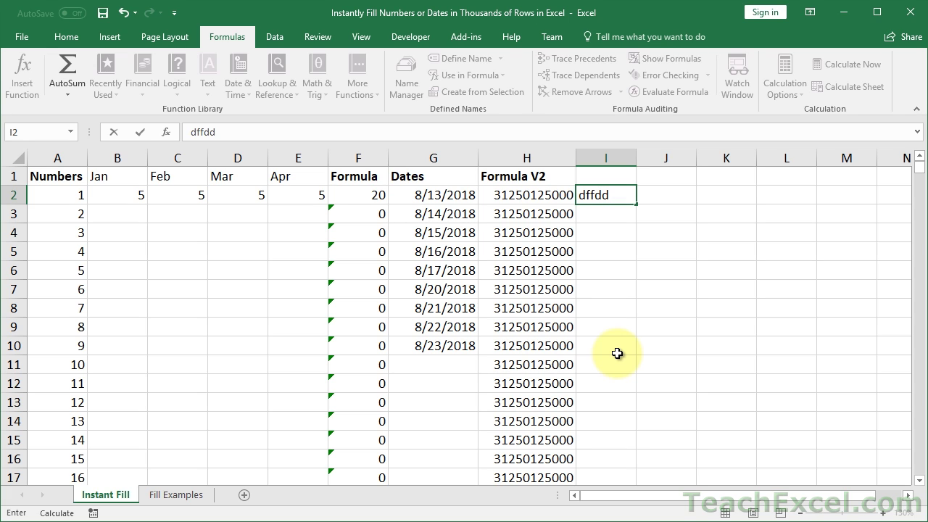
pyautogui.press('Return')
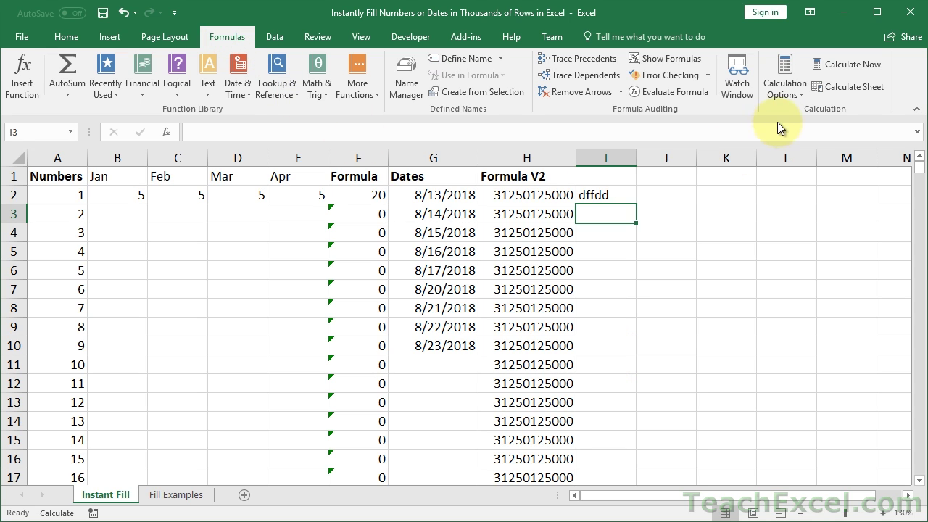
pyautogui.click(783, 97)
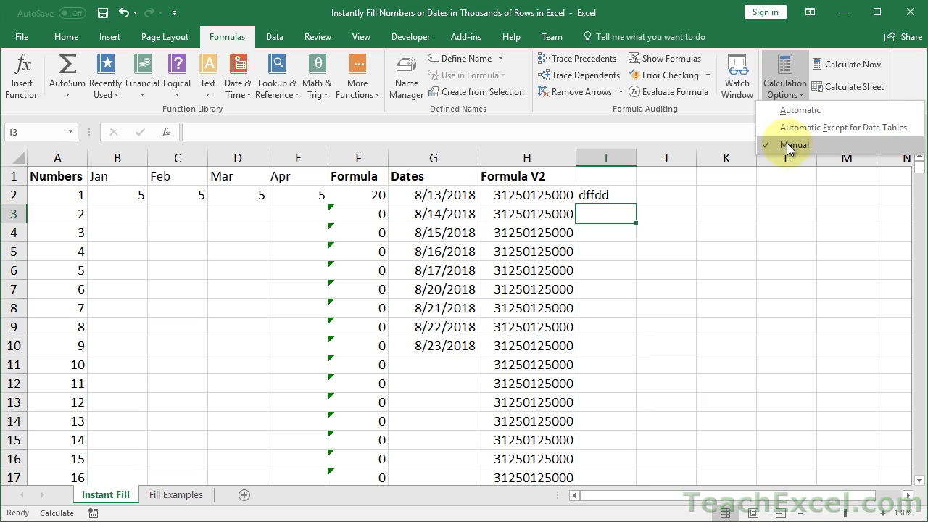
pyautogui.click(666, 217)
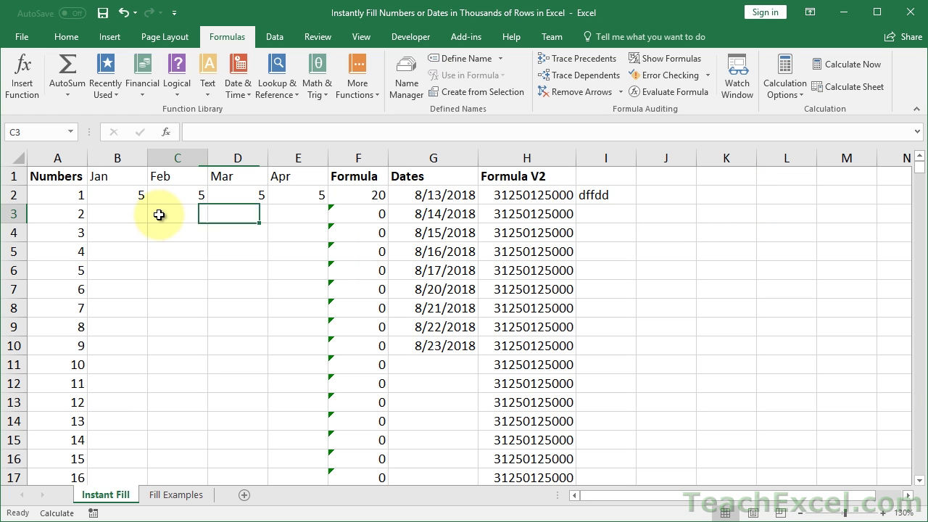
# Enter 9 in each of B3, C3, D3 and E3.
pyautogui.click(127, 214)
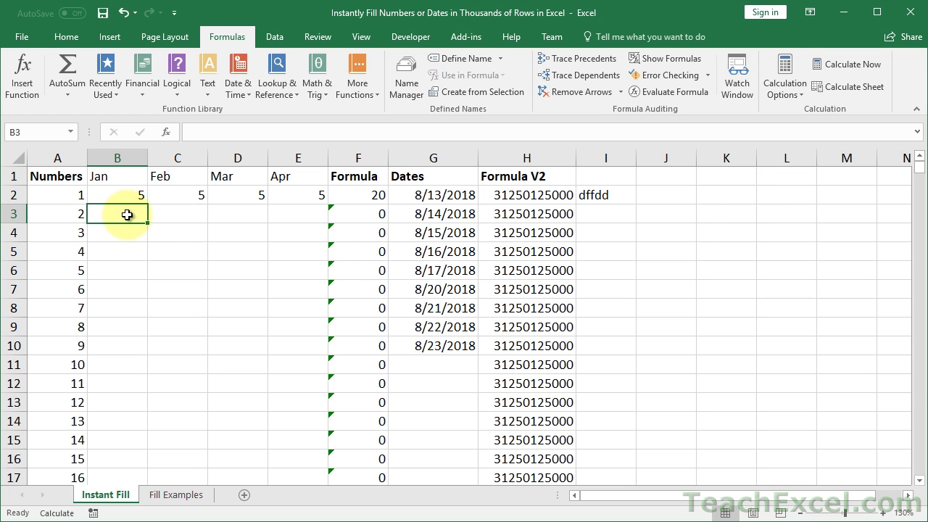
pyautogui.write('9')
pyautogui.press('Tab')
pyautogui.write('9')
pyautogui.press('Tab')
pyautogui.write('9')
pyautogui.press('Tab')
pyautogui.write('9')
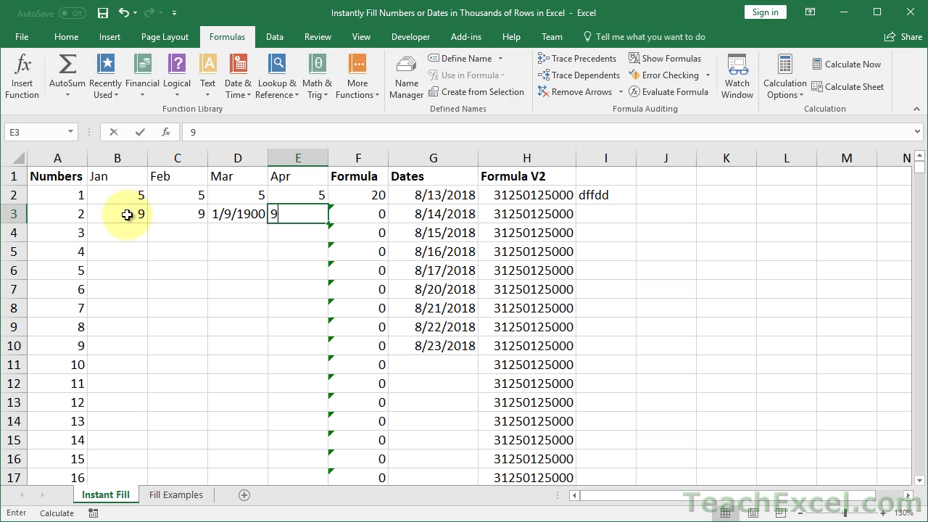
pyautogui.press('Tab')
pyautogui.hotkey('shift', 'Tab')
pyautogui.hotkey('shift', 'Tab')
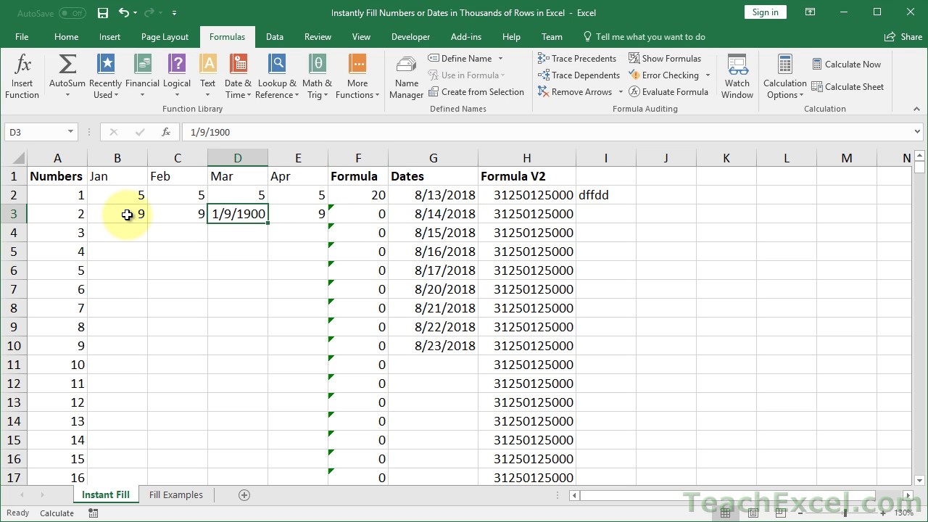
# Format D3 as General and inspect F3's =SUM(B3:E3), which still shows 0.
pyautogui.click(62, 34)
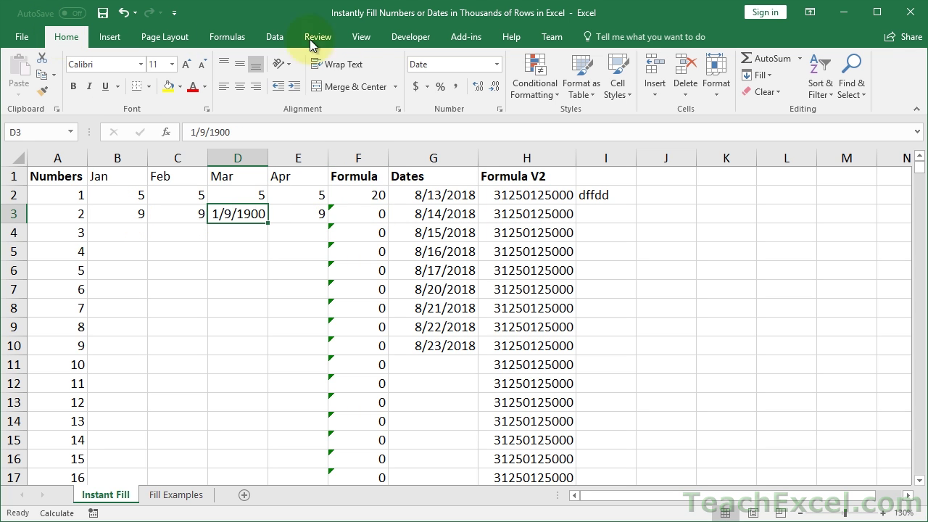
pyautogui.click(497, 65)
pyautogui.click(471, 91)
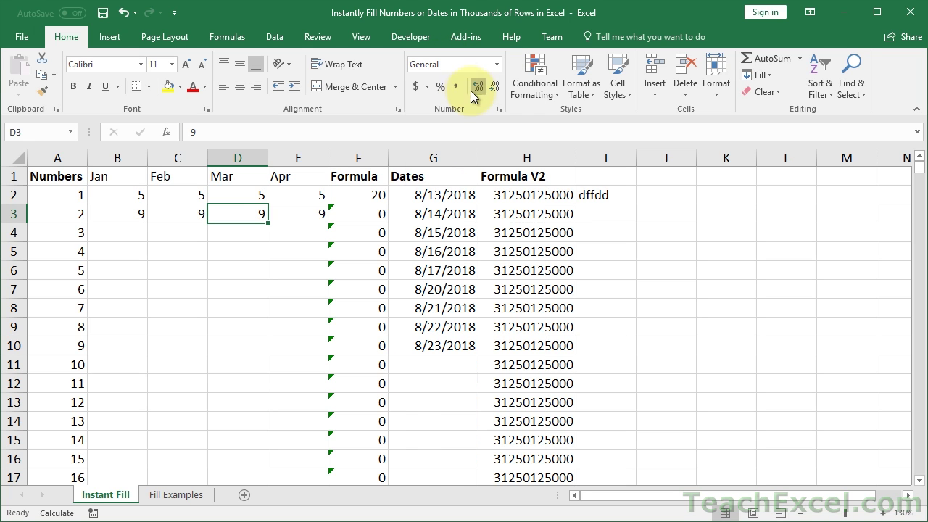
pyautogui.click(358, 217)
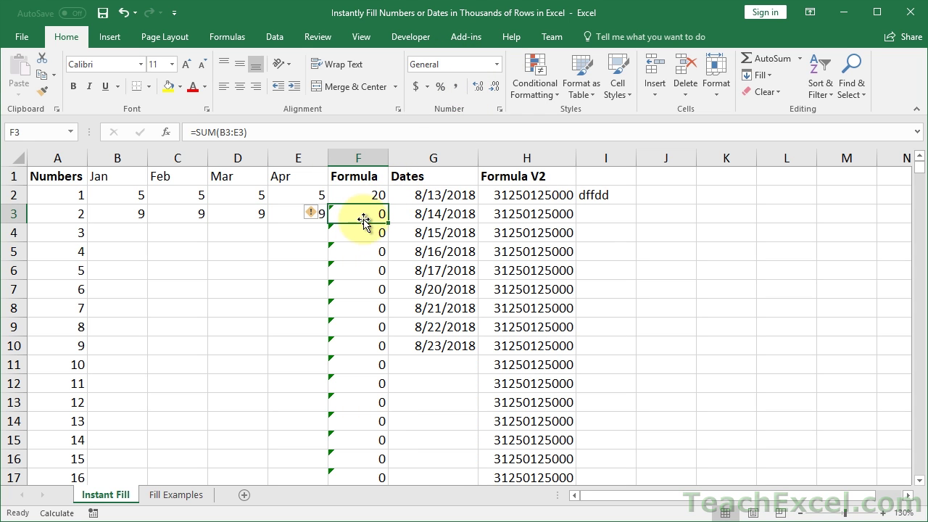
pyautogui.doubleClick(363, 212)
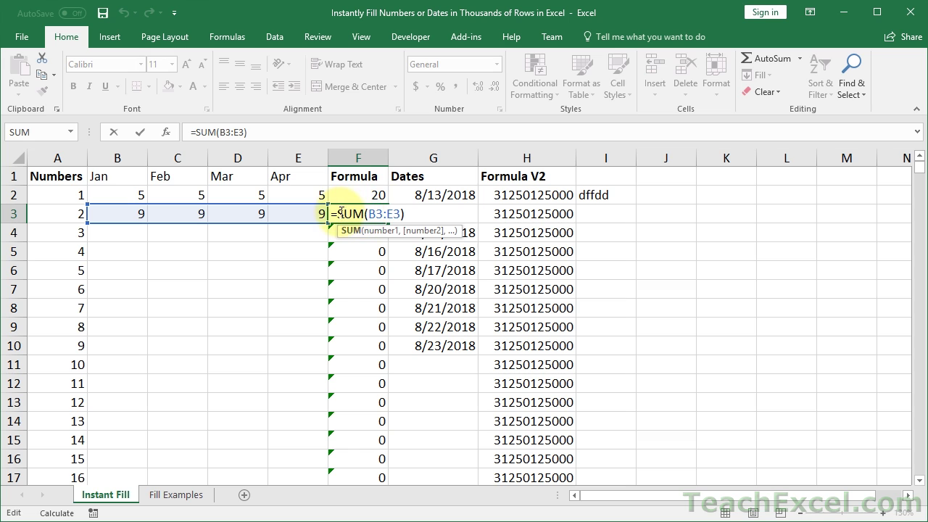
pyautogui.press('Escape')
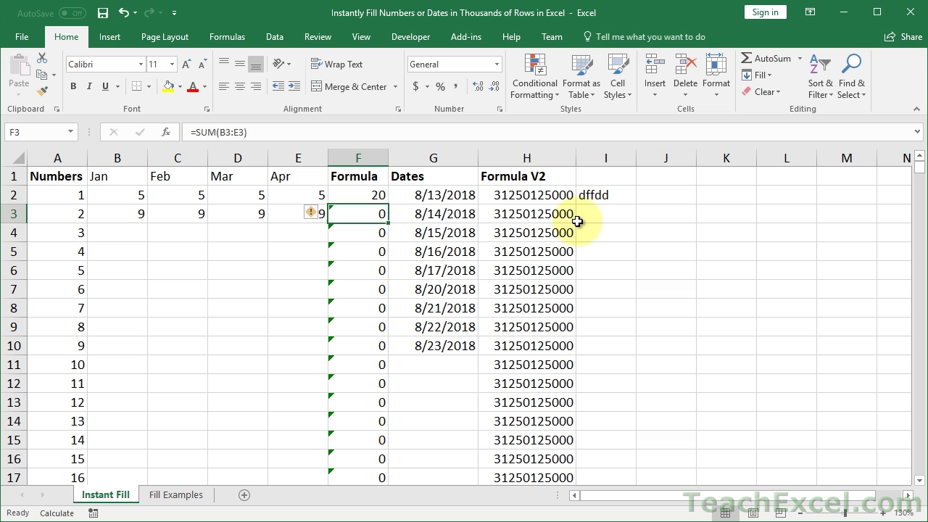
# Switch workbook calculation back to Automatic from the Formulas calculation options.
pyautogui.click(269, 38)
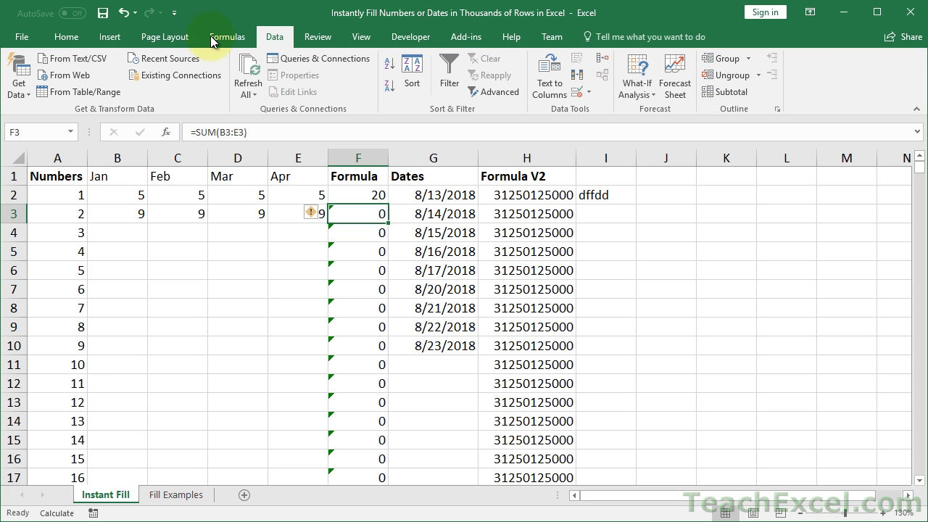
pyautogui.click(238, 37)
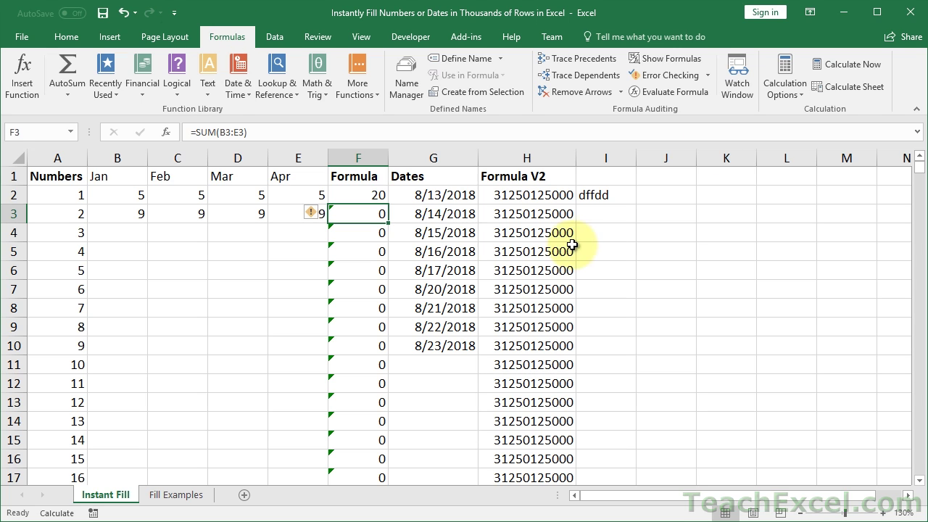
pyautogui.click(798, 92)
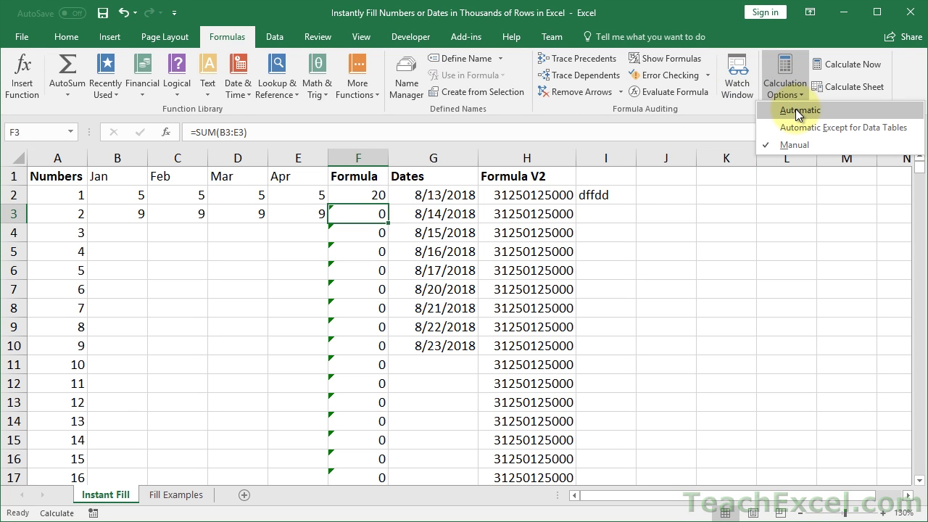
pyautogui.click(798, 111)
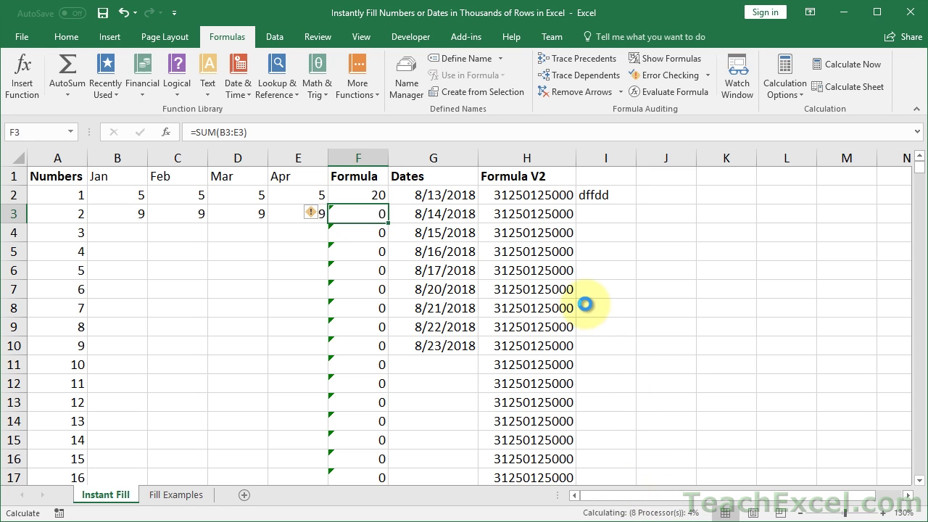
# Inspect the SUM formulas in F2 and H2, then select from F2 across the filled columns.
pyautogui.click(518, 193)
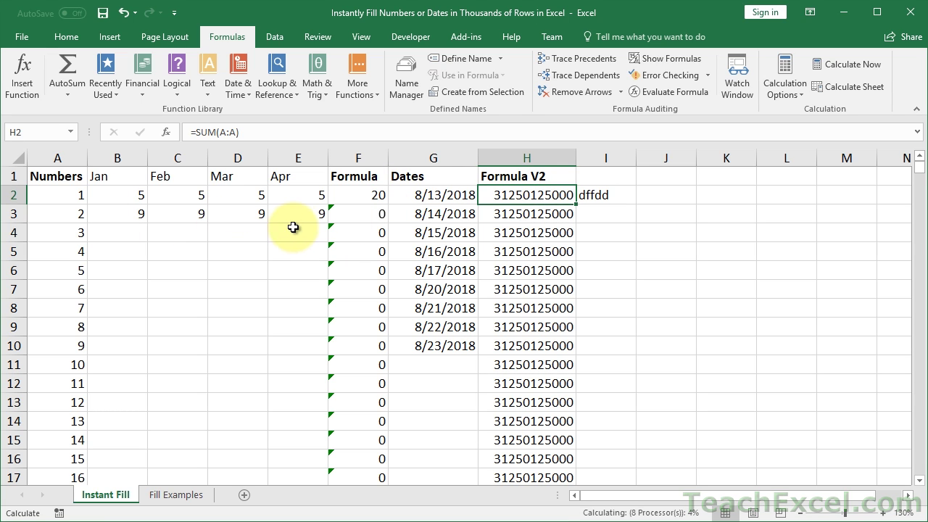
pyautogui.click(361, 190)
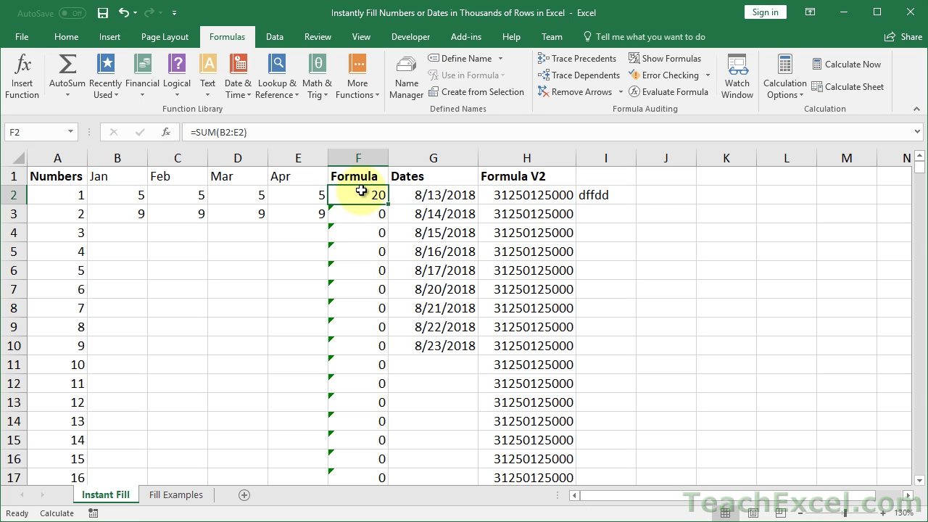
pyautogui.press('Right')
pyautogui.press('Right')
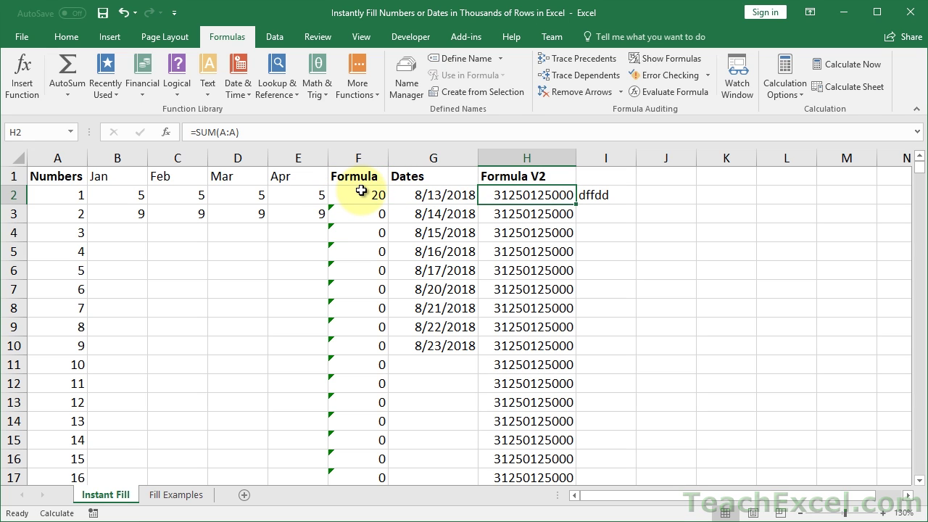
pyautogui.press('Down')
pyautogui.press('Up')
pyautogui.click(361, 191)
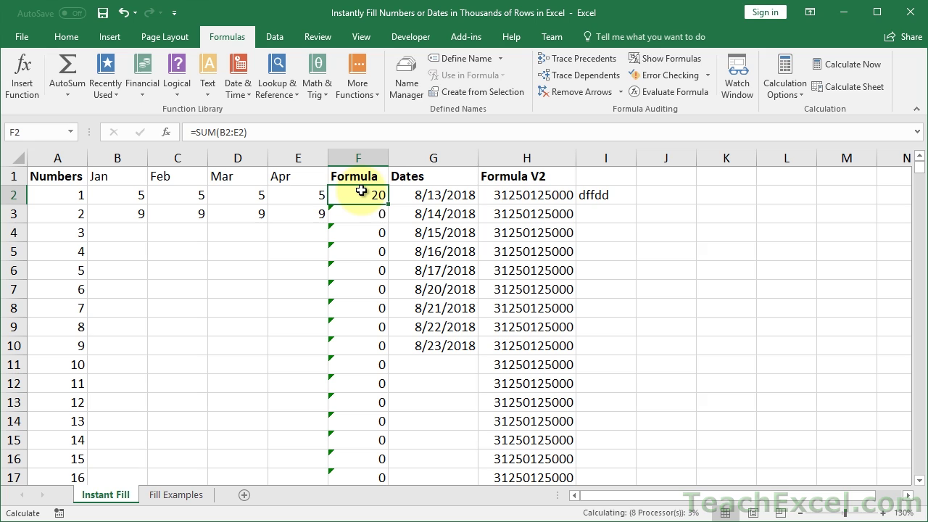
pyautogui.hotkey('ctrl', 'shift', 'Right')
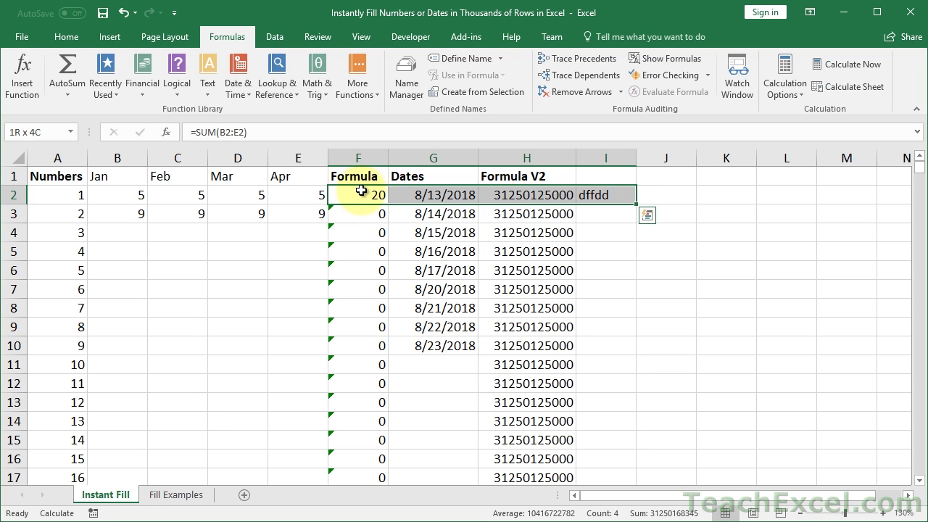
# Copy F2:H250001 and paste it back as values only, then check the neighbouring cells.
pyautogui.hotkey('shift', 'Left')
pyautogui.hotkey('ctrl', 'shift', 'Down')
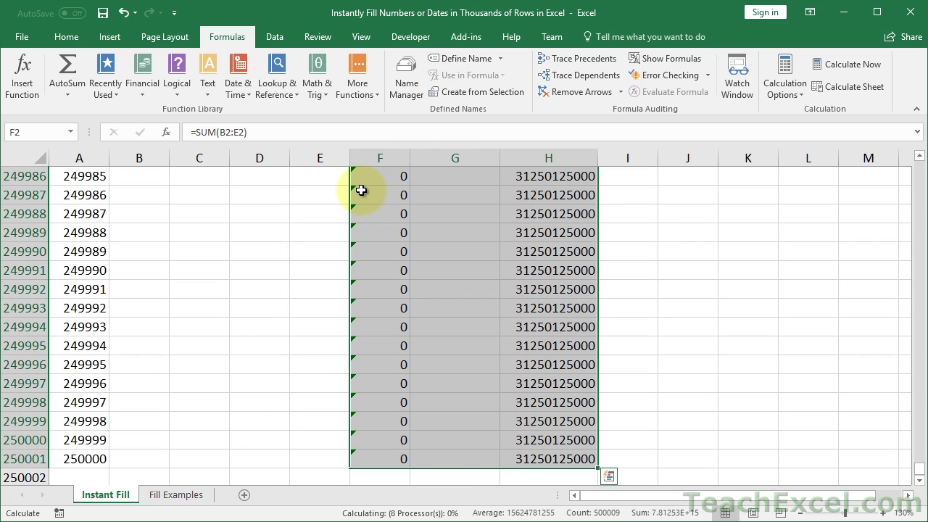
pyautogui.hotkey('ctrl', 'c')
pyautogui.hotkey('ctrl', 'alt', 'v')
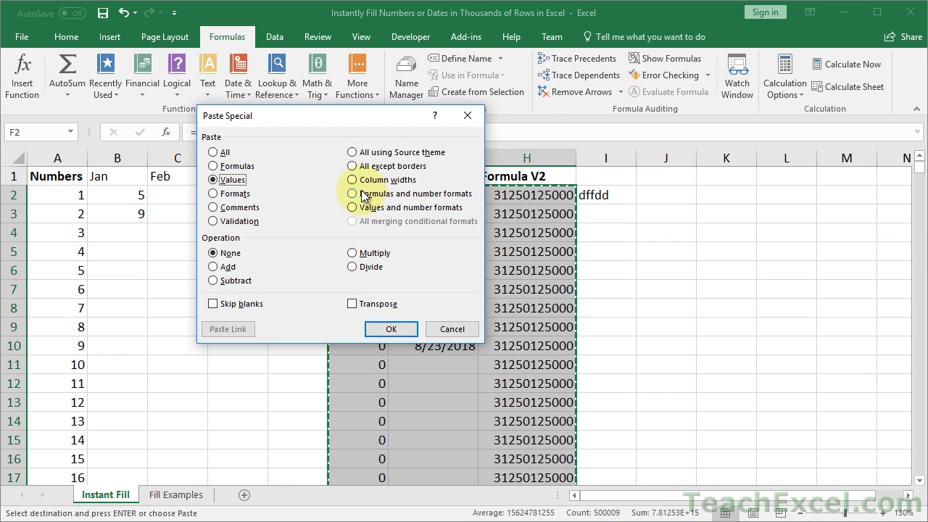
pyautogui.press('Return')
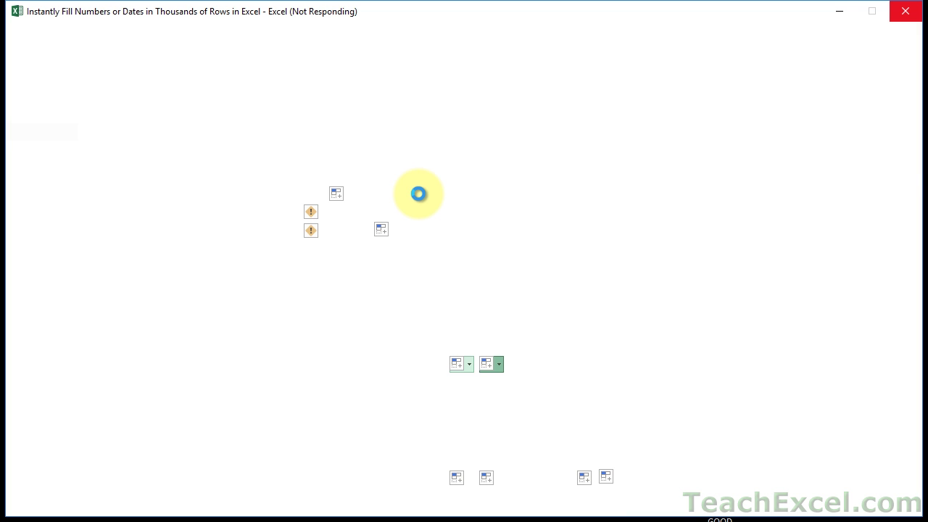
pyautogui.press('Left')
pyautogui.press('Down')
# Confirm F3 and H6 hold plain values and keep calculation on Automatic.
pyautogui.press('Right')
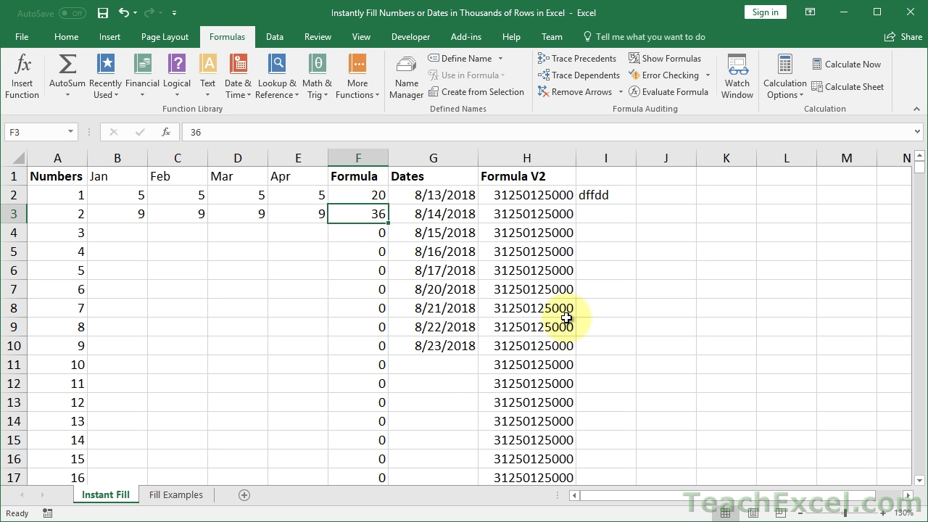
pyautogui.press('Down')
pyautogui.press('Down')
pyautogui.press('Down')
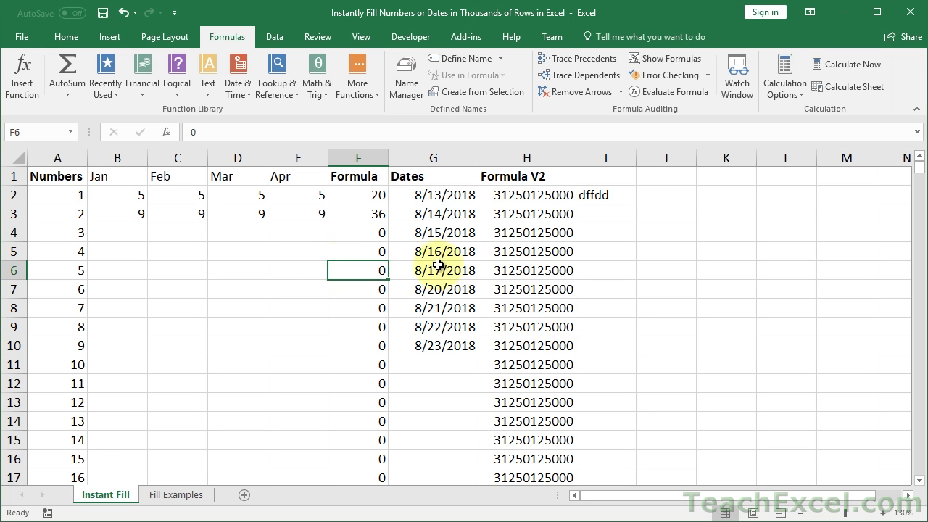
pyautogui.doubleClick(537, 269)
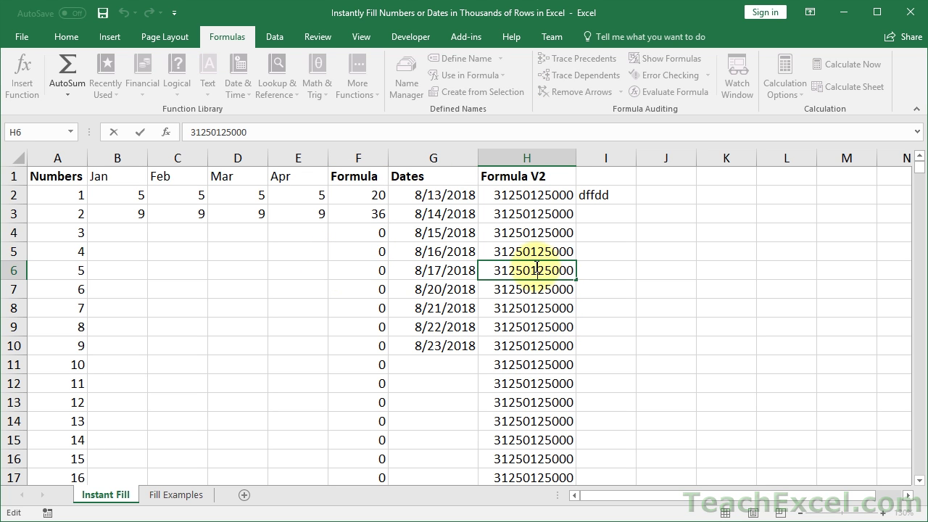
pyautogui.press('Escape')
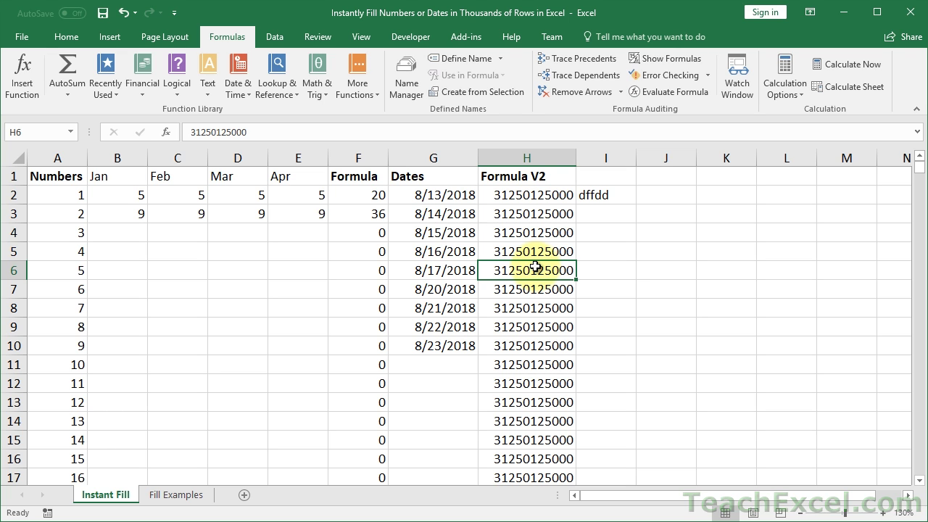
pyautogui.click(788, 86)
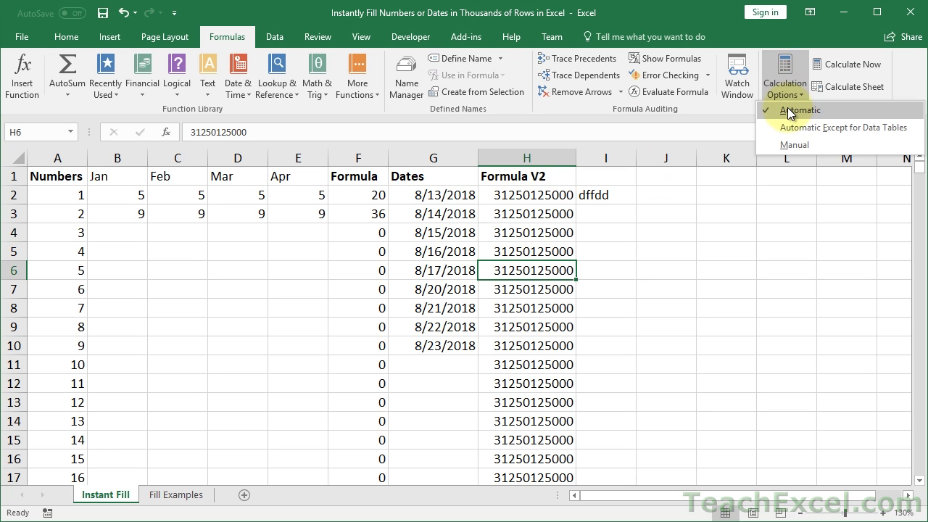
pyautogui.click(593, 215)
# Enter test text 'asdf' and 'sadf' in column I, clear I2:I4, then check H2.
pyautogui.click(596, 214)
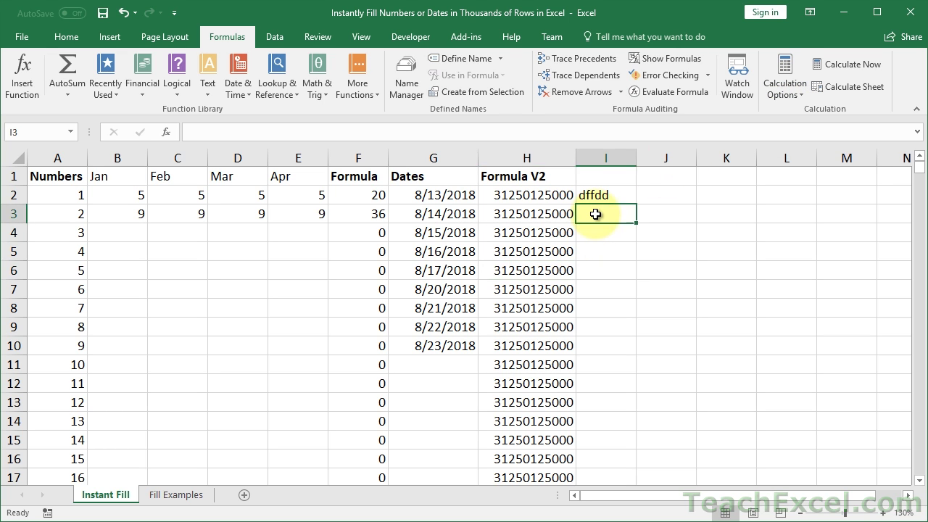
pyautogui.write('asdf')
pyautogui.press('Return')
pyautogui.write('sadf')
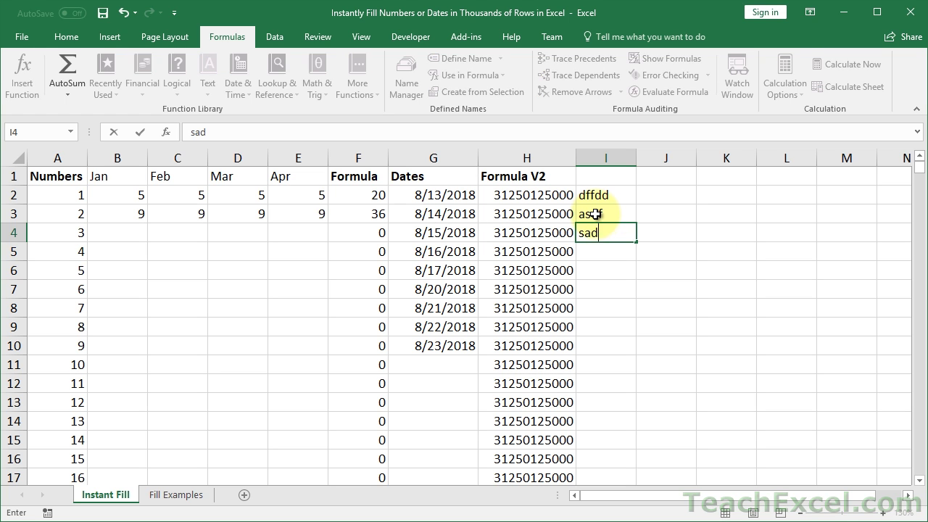
pyautogui.press('Return')
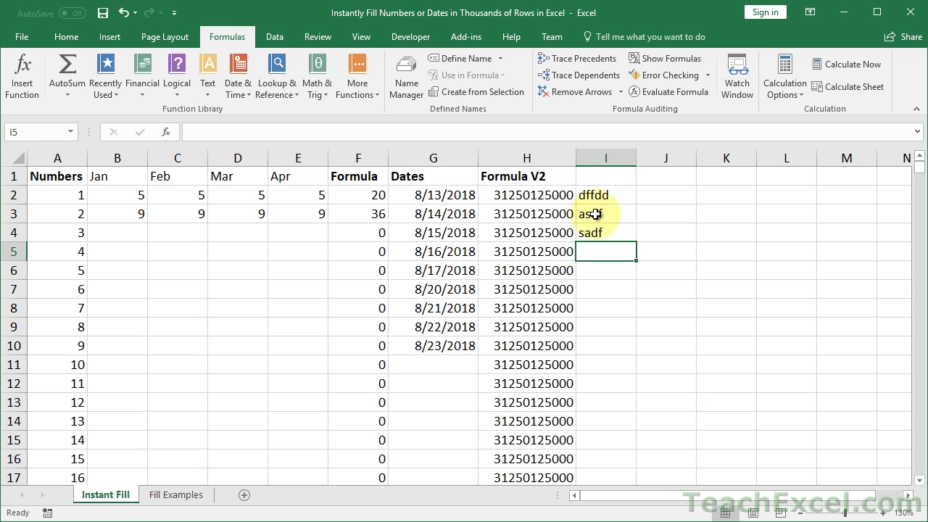
pyautogui.press('Up')
pyautogui.press('Delete')
pyautogui.press('Up')
pyautogui.press('Delete')
pyautogui.press('Up')
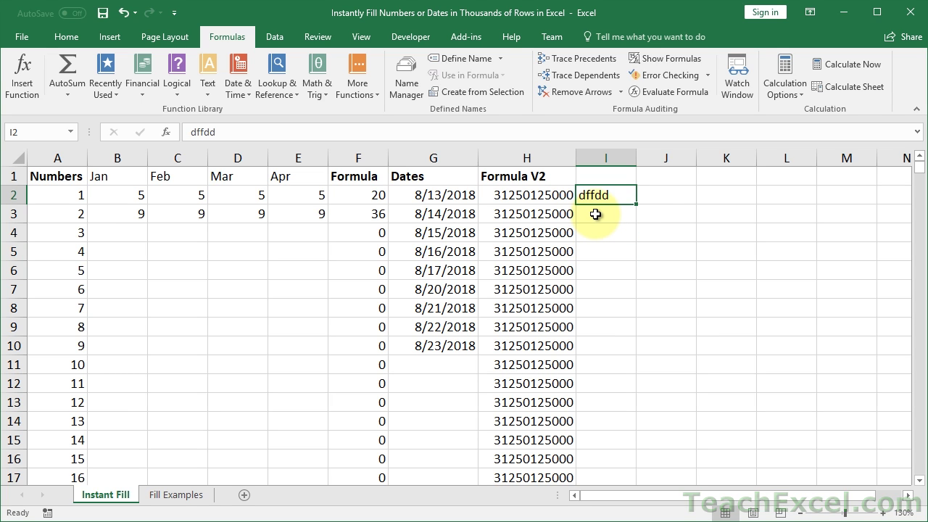
pyautogui.press('Delete')
pyautogui.click(540, 195)
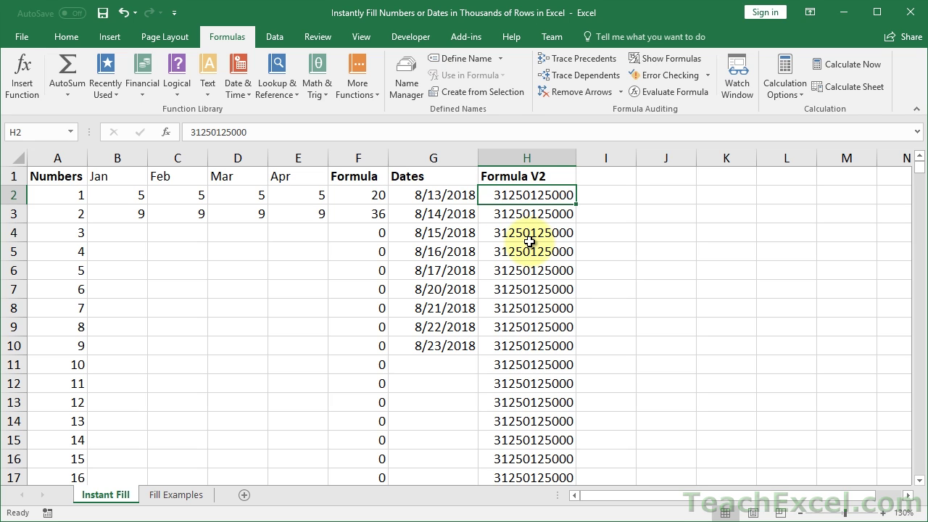
# Select the monthly figures B2:E3, then cell A2, and switch to the Home ribbon.
pyautogui.moveTo(116, 194); pyautogui.dragTo(304, 214)
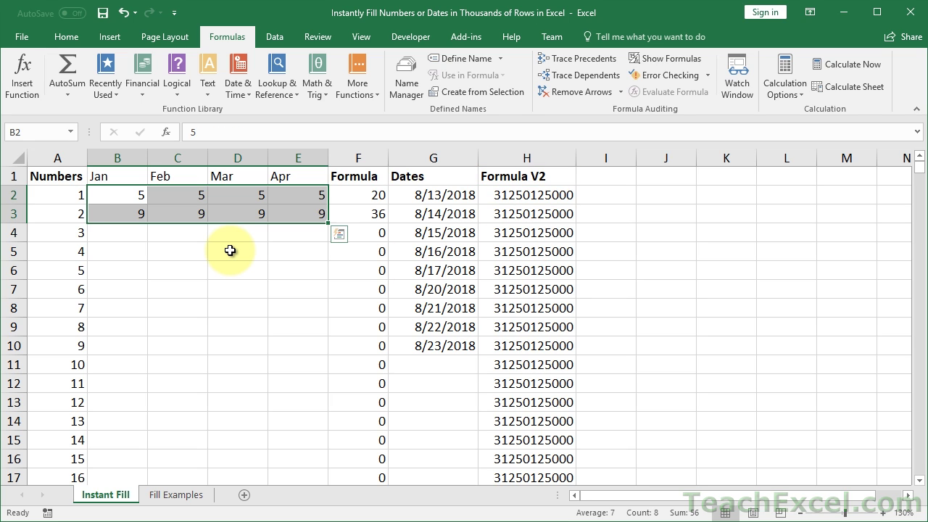
pyautogui.click(47, 197)
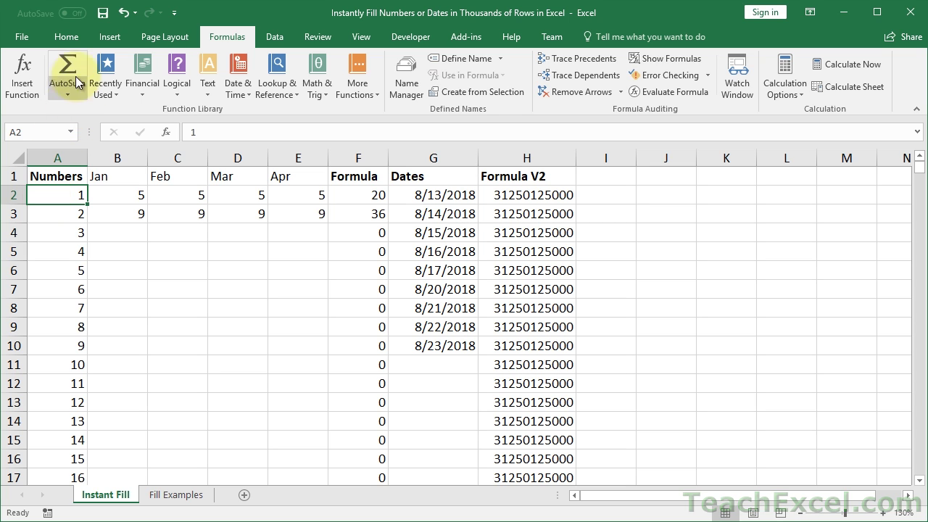
pyautogui.click(66, 38)
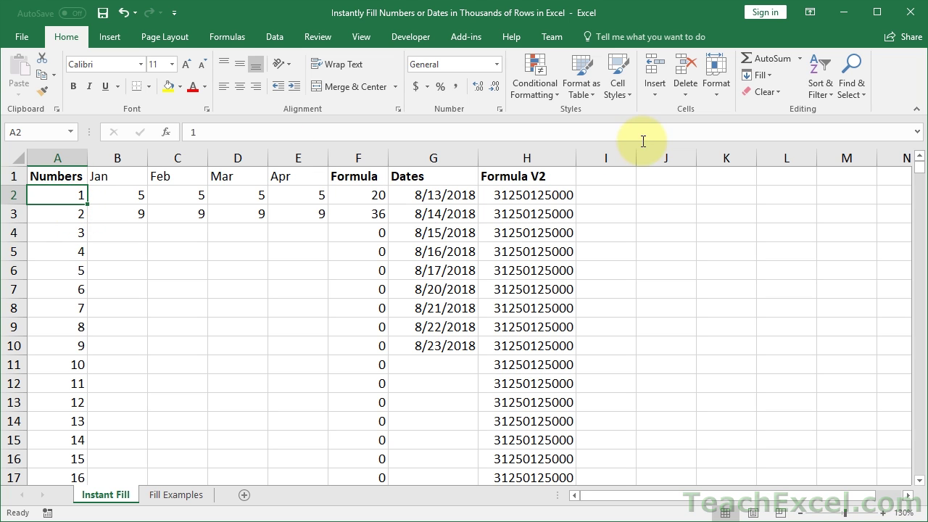
pyautogui.click(772, 74)
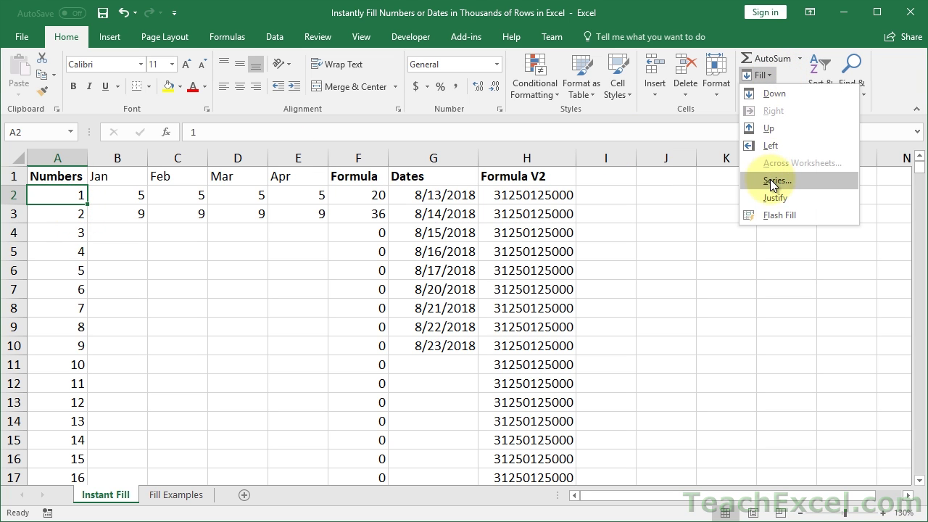
pyautogui.click(770, 179)
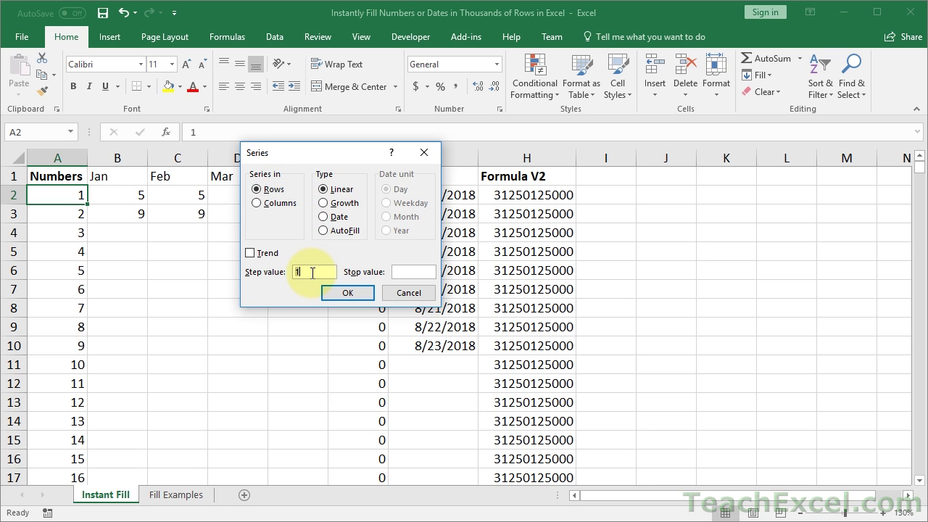
pyautogui.click(420, 271)
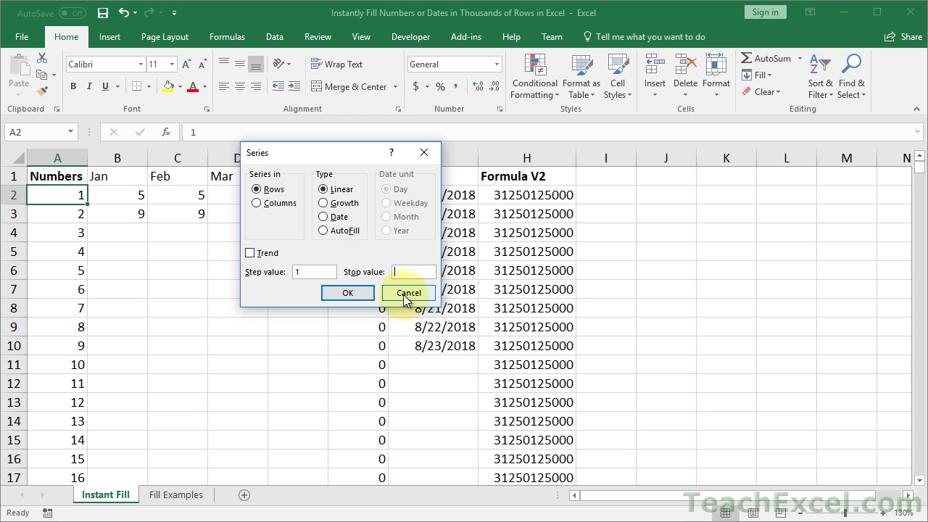
pyautogui.click(404, 294)
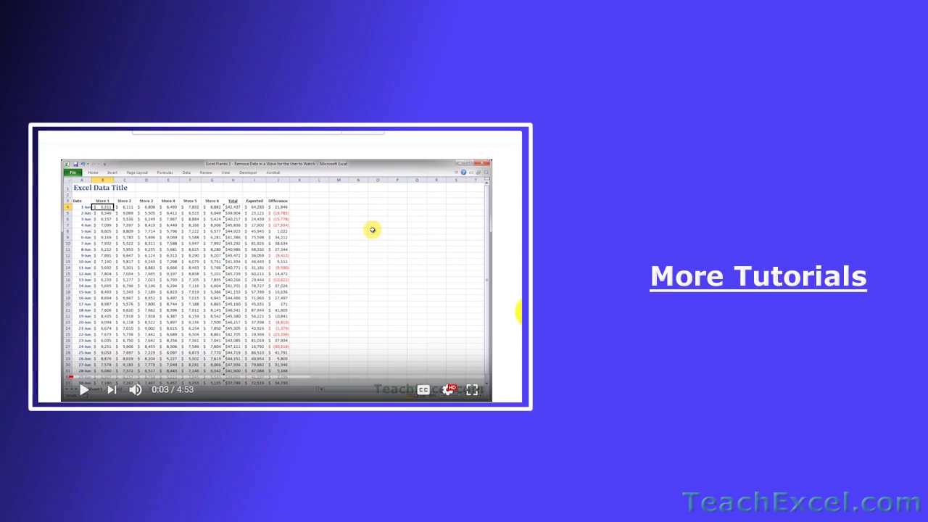
# Like the Tidal Wave prank video, subscribe to TeachExcel and turn on its notification bell.
pyautogui.scroll(-3, 519, 312)
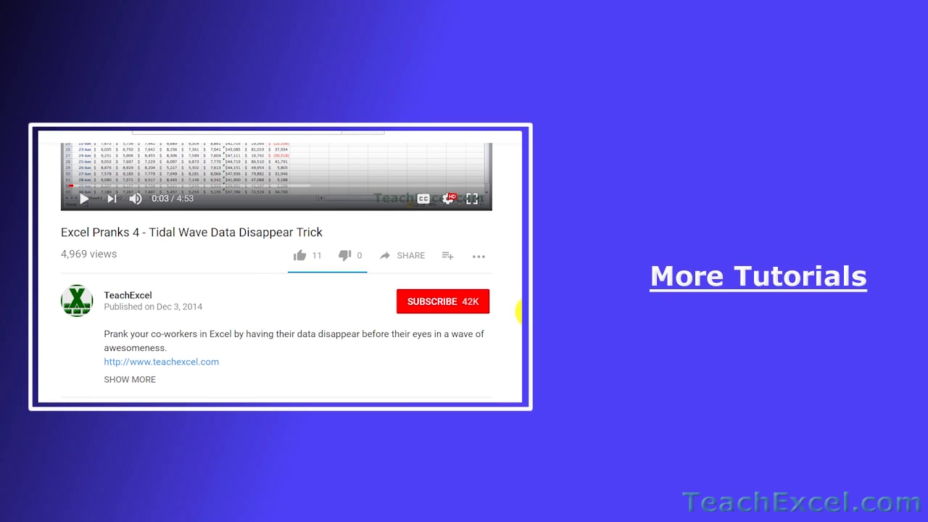
pyautogui.click(307, 254)
pyautogui.click(413, 302)
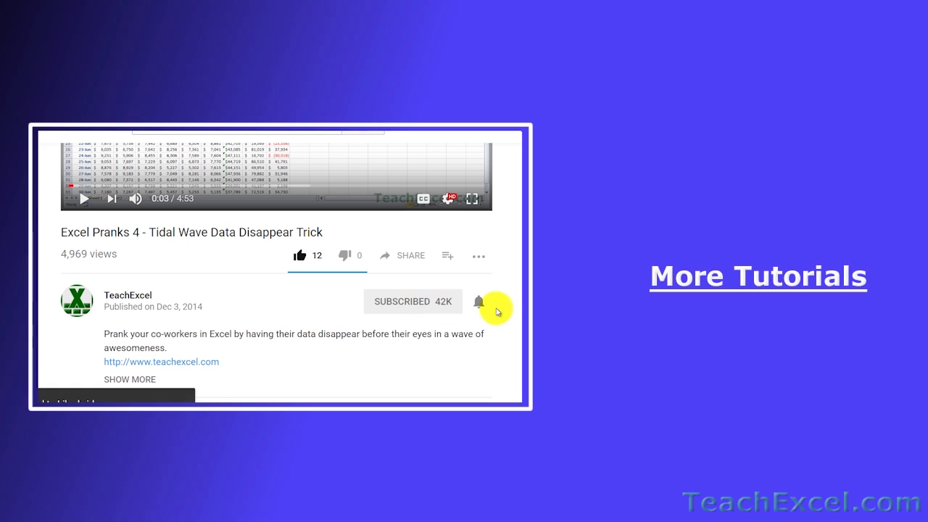
pyautogui.click(480, 303)
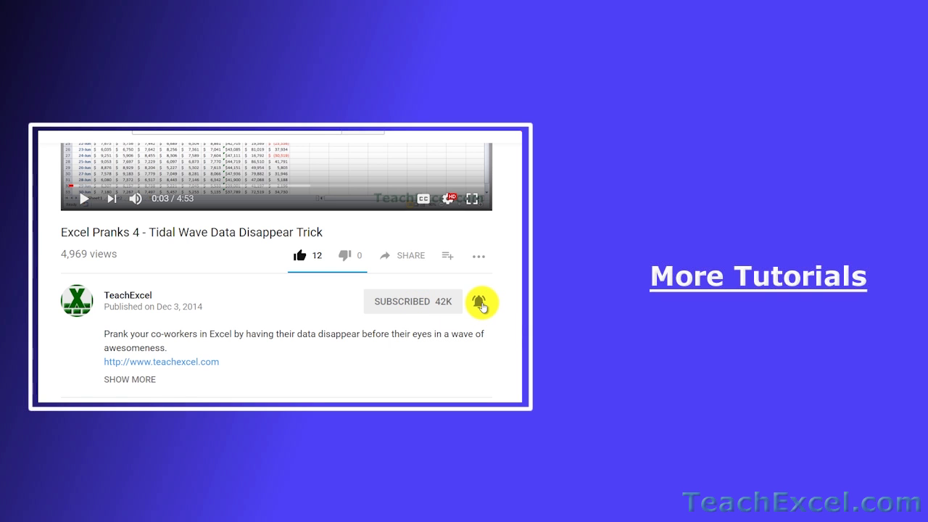